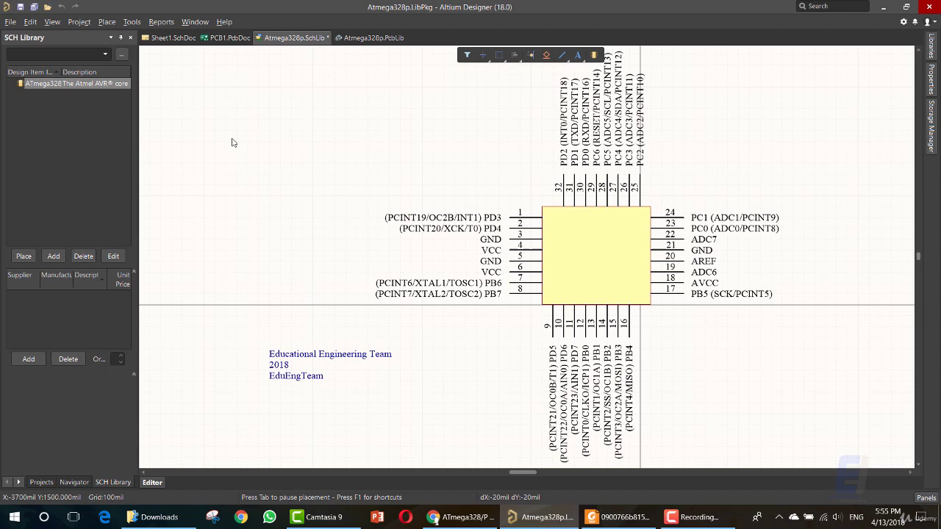
Save Atmega328p.SchLib with Ctrl+S, keeping the 32-pin ATmega328 symbol
{"action": "key", "text": "ctrl+s"}
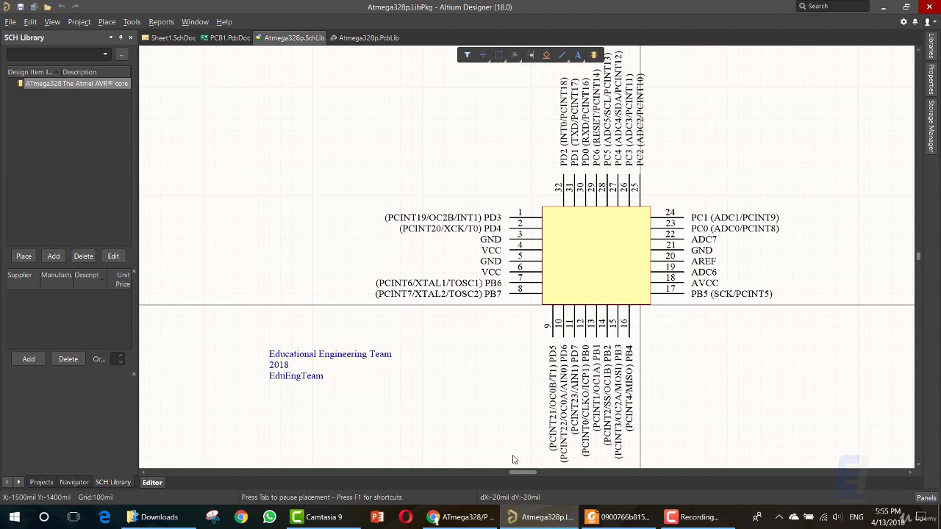
Bring the ATmega328P datasheet forward in Foxit Reader, maximized, and scroll through its pages
{"action": "left_click", "coordinate": [622, 517]}
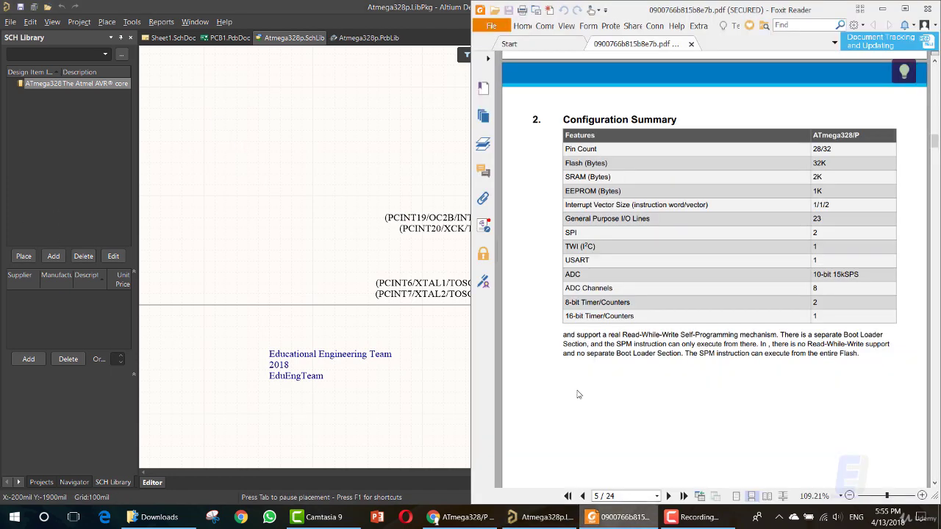
{"action": "left_click", "coordinate": [905, 9]}
{"action": "scroll", "coordinate": [849, 280], "scroll_direction": "down", "scroll_amount": 3, "text": "ctrl"}
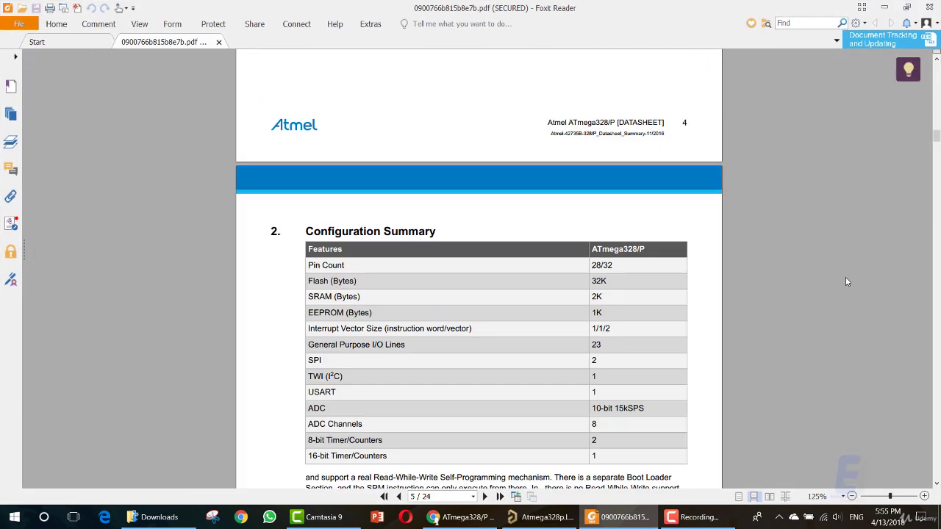
{"action": "left_click_drag", "start_coordinate": [936, 137], "coordinate": [906, 107]}
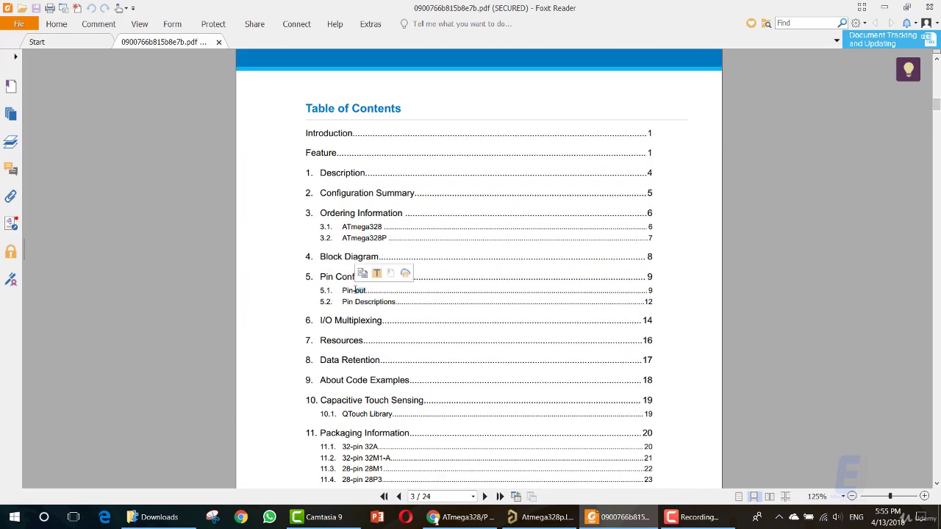
{"action": "scroll", "coordinate": [483, 311], "scroll_direction": "down", "scroll_amount": 12}
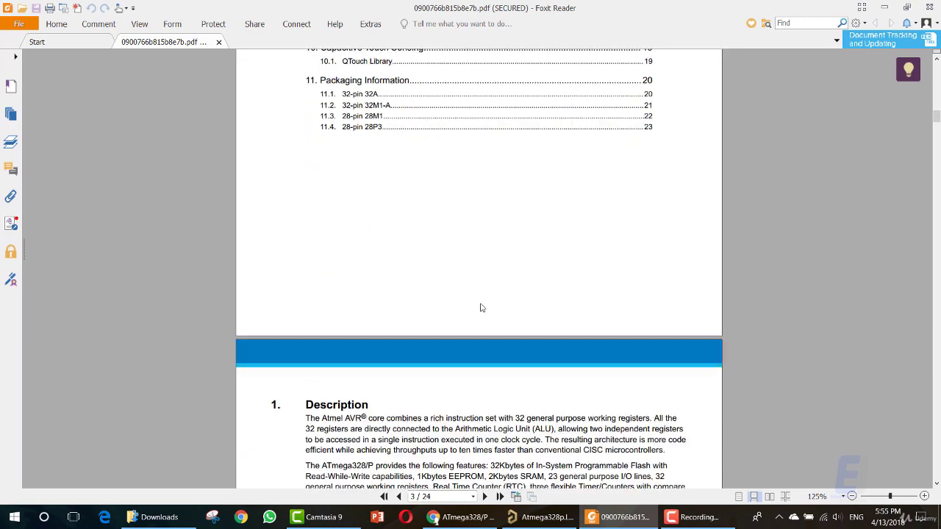
{"action": "scroll", "coordinate": [939, 300], "scroll_direction": "down", "scroll_amount": 20}
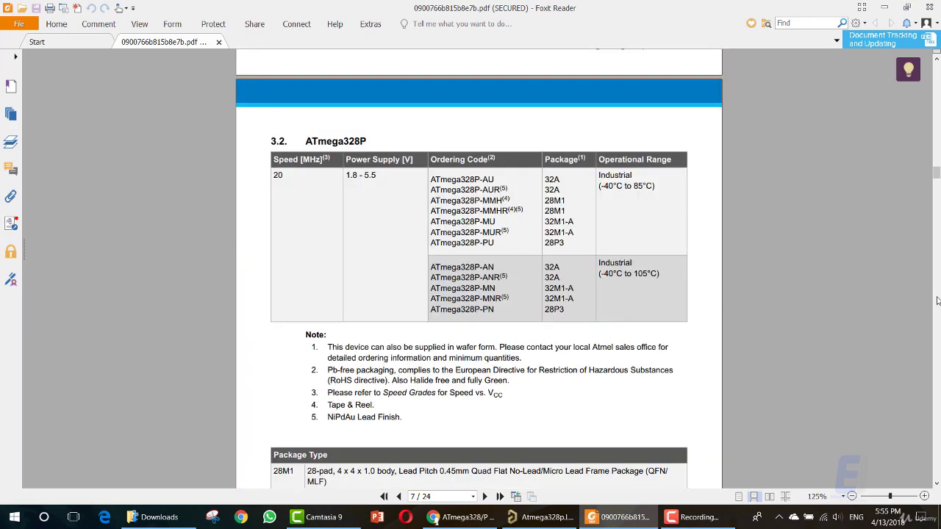
{"action": "scroll", "coordinate": [937, 300], "scroll_direction": "down", "scroll_amount": 20}
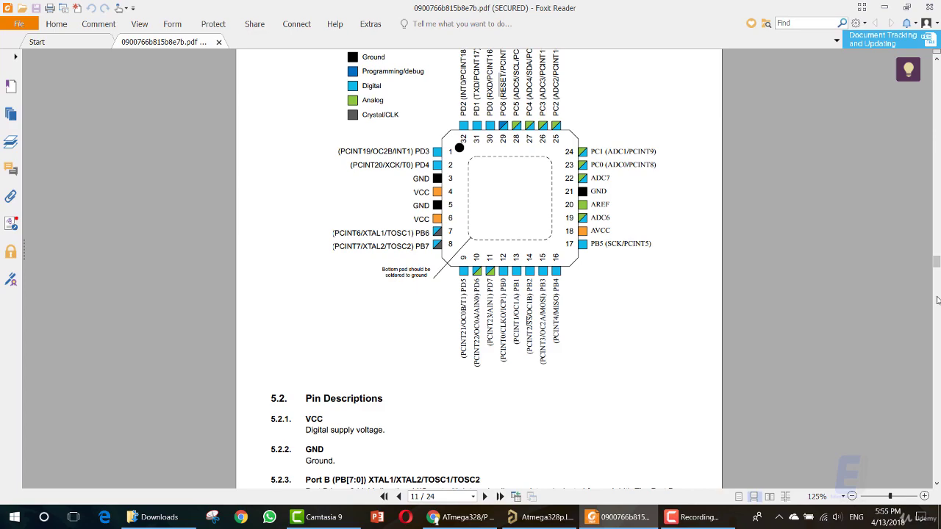
{"action": "scroll", "coordinate": [938, 300], "scroll_direction": "down", "scroll_amount": 16}
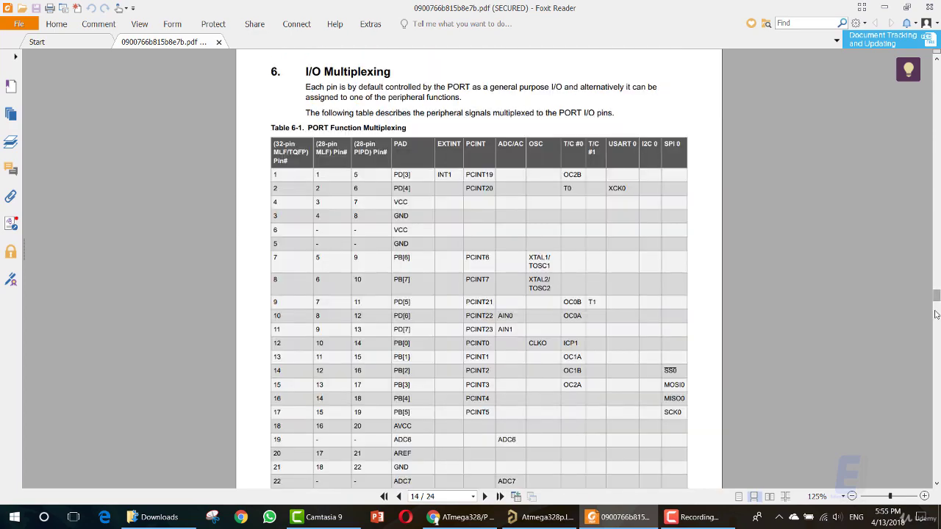
{"action": "scroll", "coordinate": [827, 352], "scroll_direction": "down", "scroll_amount": 5}
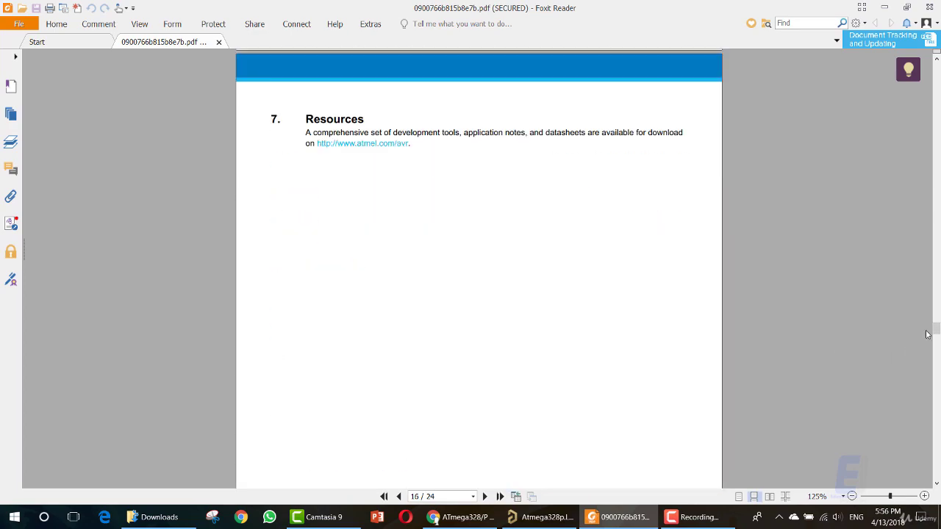
Go to section 11.1 and mark the 32A package code in its heading
{"action": "left_click_drag", "start_coordinate": [937, 329], "coordinate": [937, 400]}
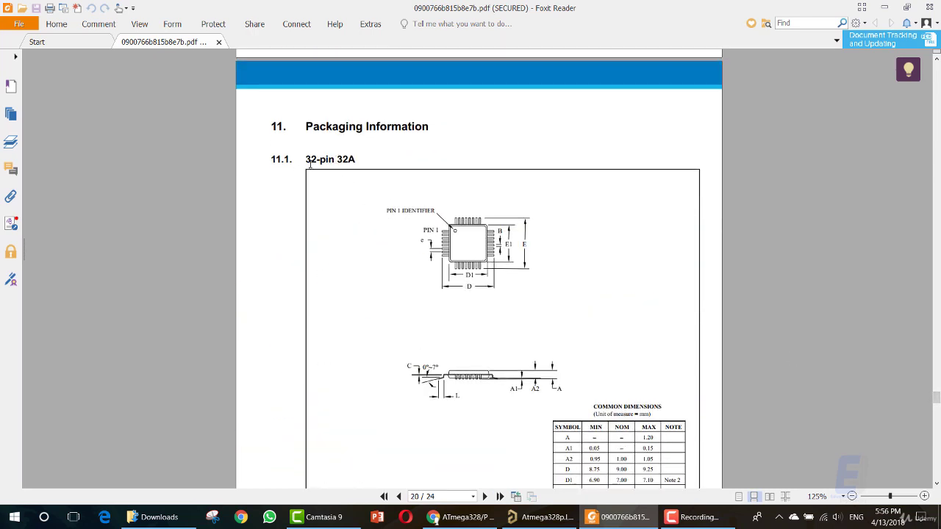
{"action": "left_click_drag", "start_coordinate": [307, 157], "coordinate": [355, 160]}
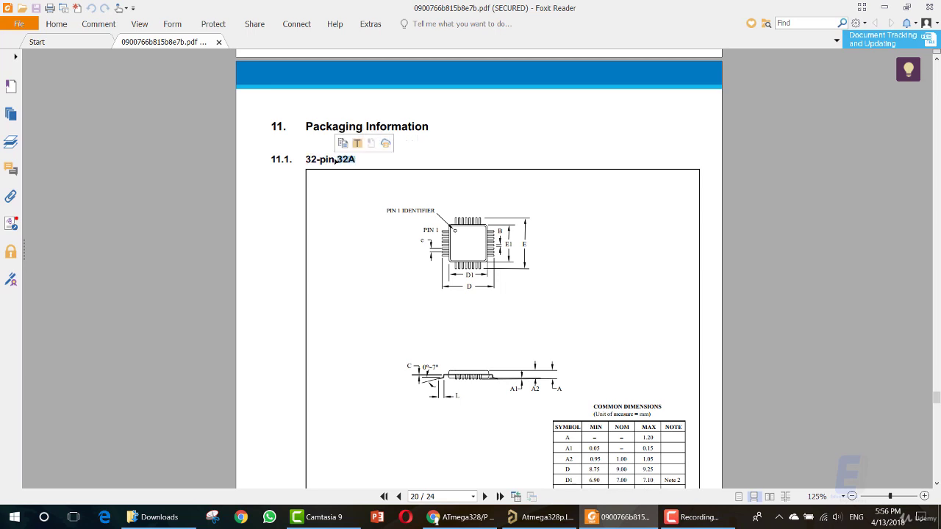
{"action": "left_click", "coordinate": [366, 193]}
{"action": "scroll", "coordinate": [441, 240], "scroll_direction": "down", "scroll_amount": 3}
{"action": "scroll", "coordinate": [472, 201], "scroll_direction": "up", "scroll_amount": 3, "text": "ctrl"}
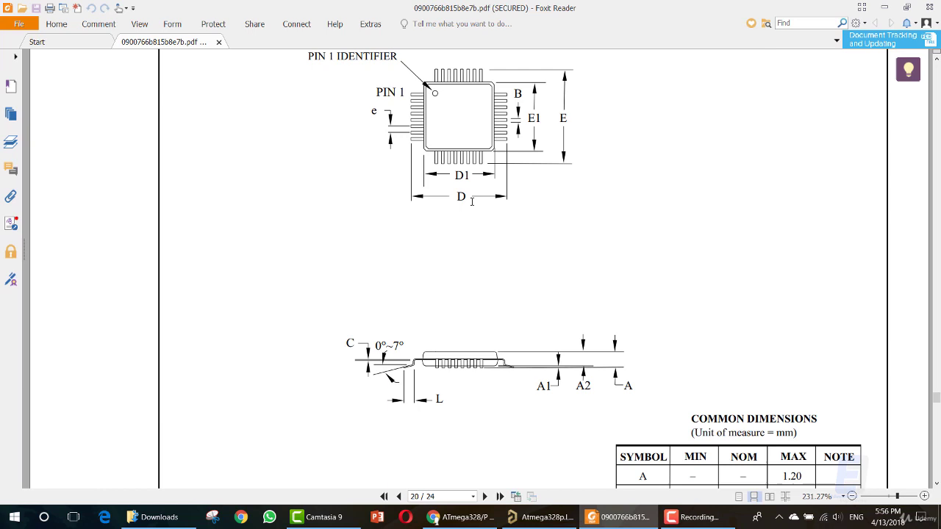
{"action": "scroll", "coordinate": [466, 252], "scroll_direction": "up", "scroll_amount": 2}
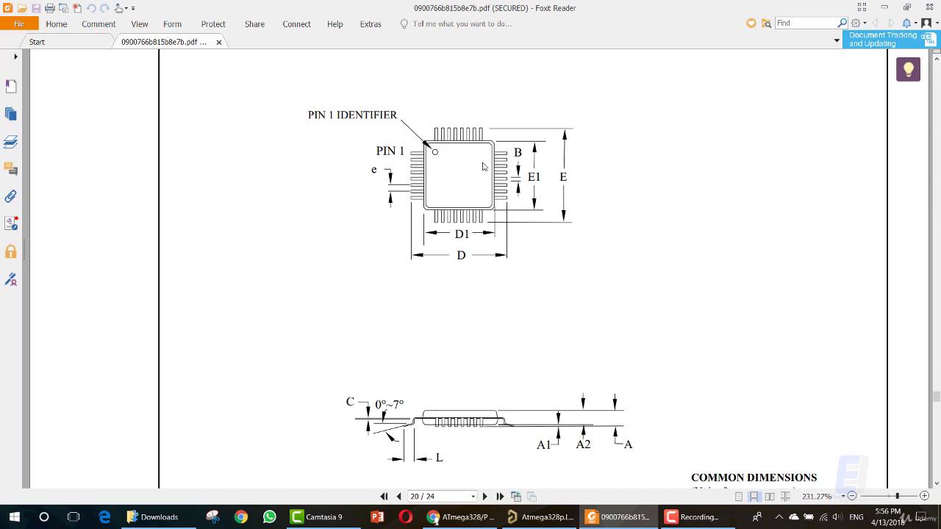
Review the E, D and E1 labels on the 32A drawing and the Common Dimensions table
{"action": "double_click", "coordinate": [564, 177]}
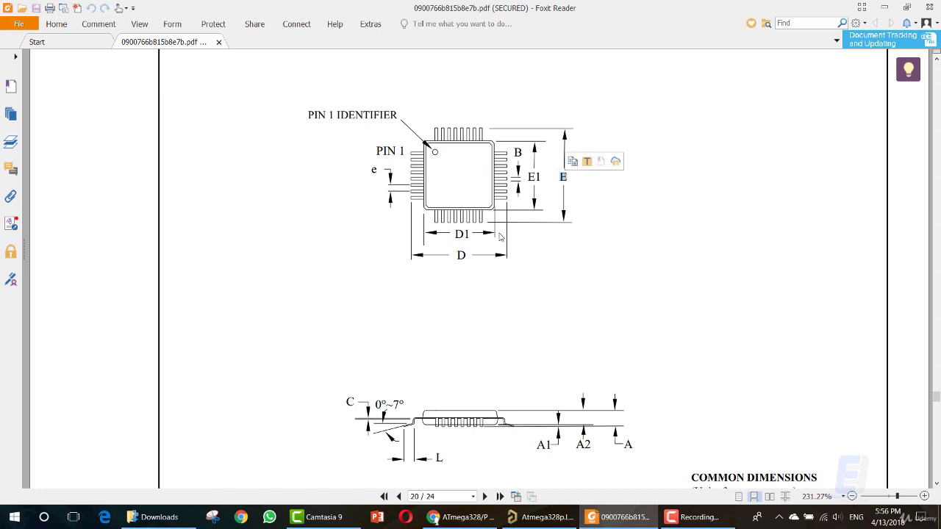
{"action": "double_click", "coordinate": [461, 255]}
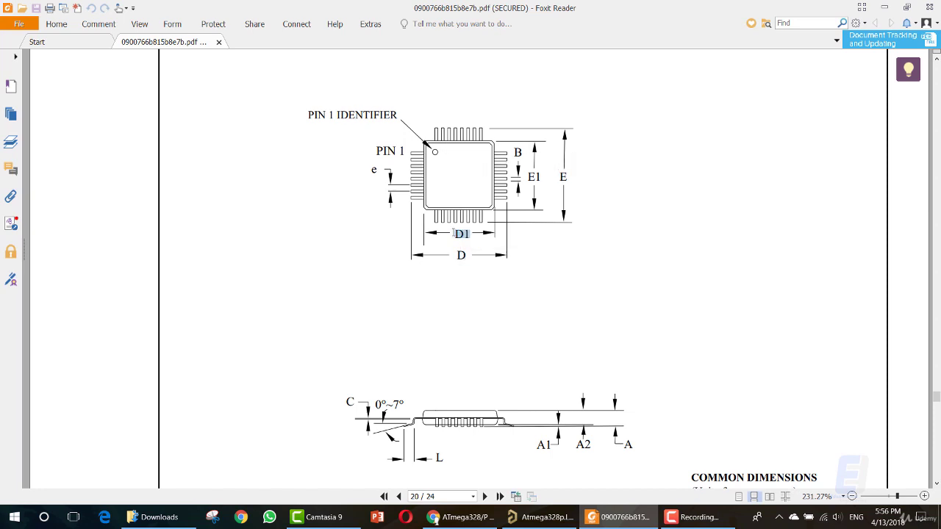
{"action": "double_click", "coordinate": [534, 177]}
{"action": "left_click", "coordinate": [518, 152]}
{"action": "scroll", "coordinate": [369, 223], "scroll_direction": "down", "scroll_amount": 5}
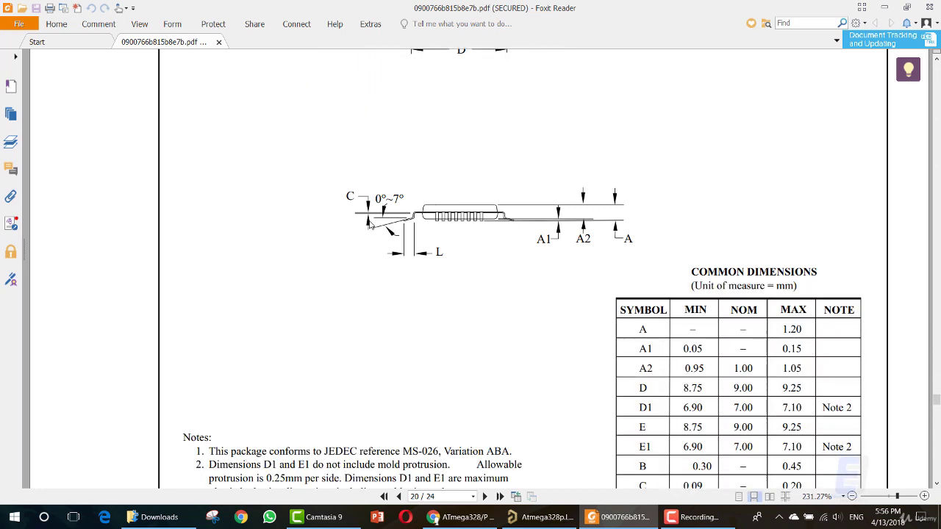
{"action": "scroll", "coordinate": [424, 264], "scroll_direction": "down", "scroll_amount": 3}
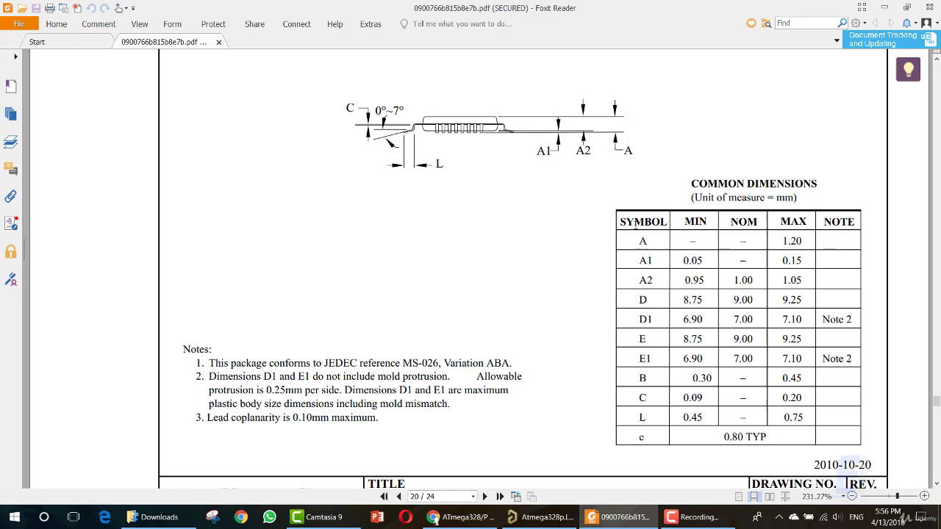
{"action": "mouse_move", "coordinate": [622, 221]}
{"action": "left_mouse_down"}
{"action": "mouse_move", "coordinate": [765, 441]}
{"action": "mouse_move", "coordinate": [630, 217]}
{"action": "left_mouse_up"}
{"action": "scroll", "coordinate": [630, 217], "scroll_direction": "up", "scroll_amount": 12}
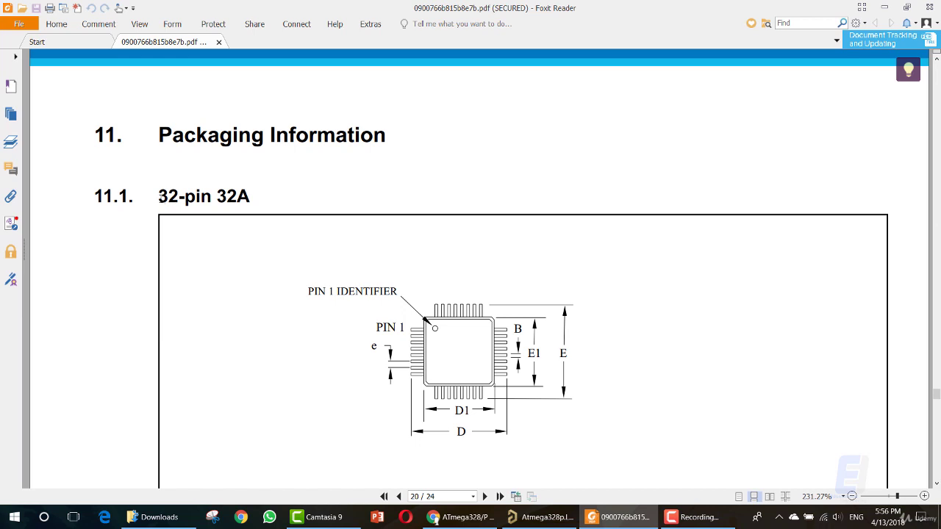
Check the 32-pin heading, label E, and the A1 range of 0.05–0.15 mm
{"action": "left_click_drag", "start_coordinate": [160, 197], "coordinate": [202, 197]}
{"action": "left_click", "coordinate": [202, 197]}
{"action": "double_click", "coordinate": [564, 354]}
{"action": "scroll", "coordinate": [530, 397], "scroll_direction": "down", "scroll_amount": 5}
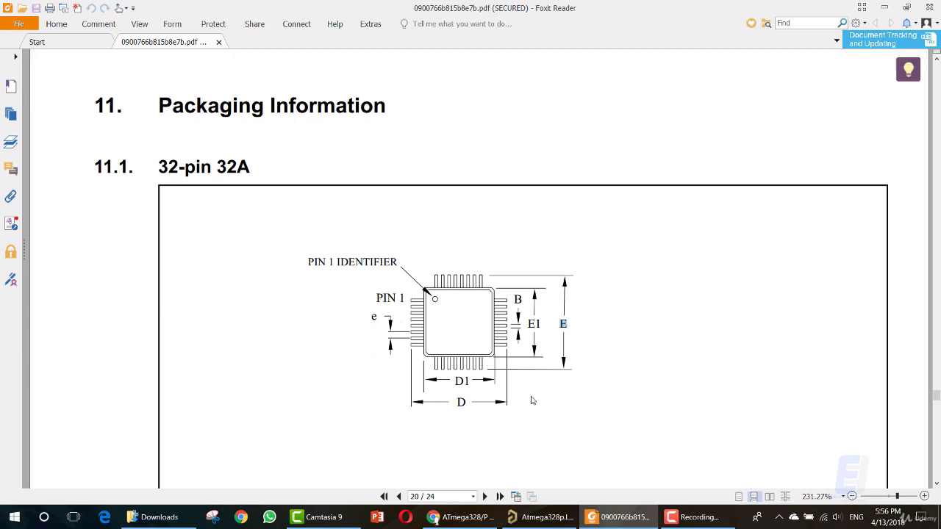
{"action": "scroll", "coordinate": [451, 309], "scroll_direction": "down", "scroll_amount": 2}
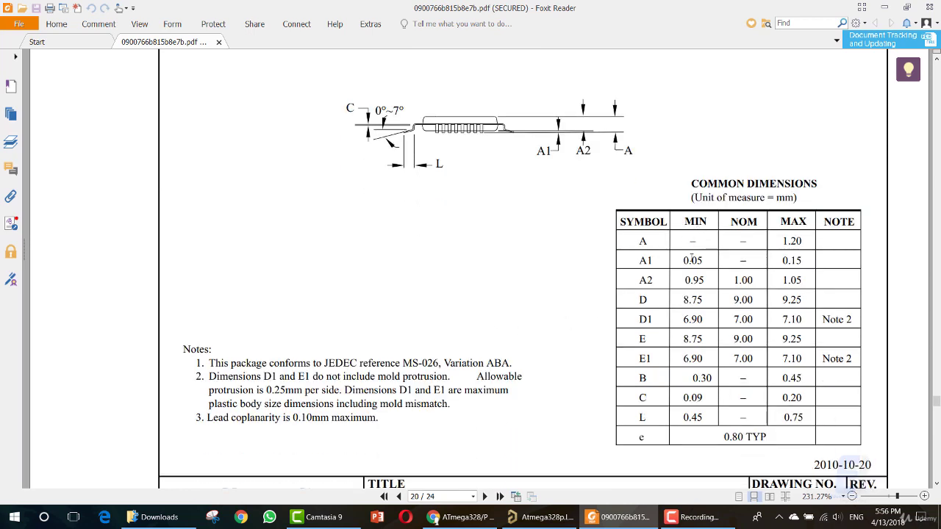
{"action": "double_click", "coordinate": [691, 260]}
{"action": "double_click", "coordinate": [792, 260]}
{"action": "left_click", "coordinate": [636, 300]}
{"action": "scroll", "coordinate": [540, 324], "scroll_direction": "up", "scroll_amount": 5}
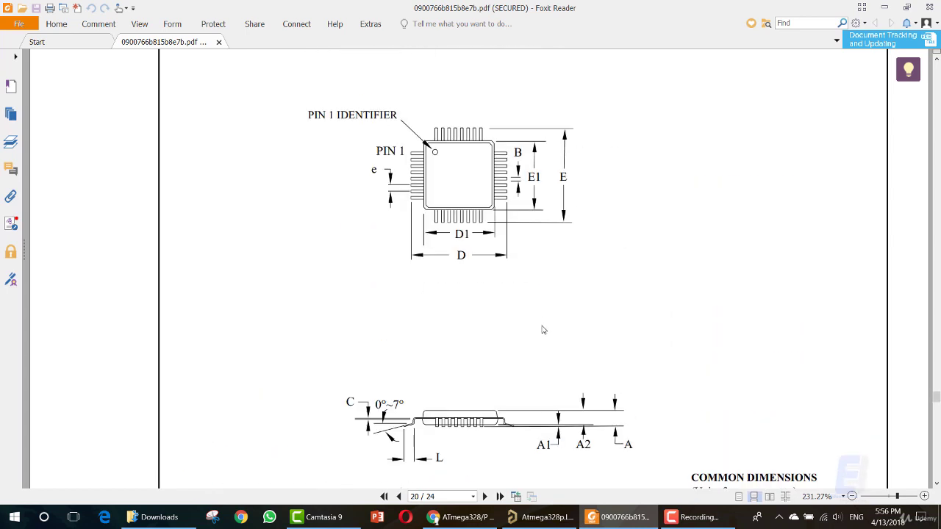
{"action": "scroll", "coordinate": [543, 330], "scroll_direction": "up", "scroll_amount": 1}
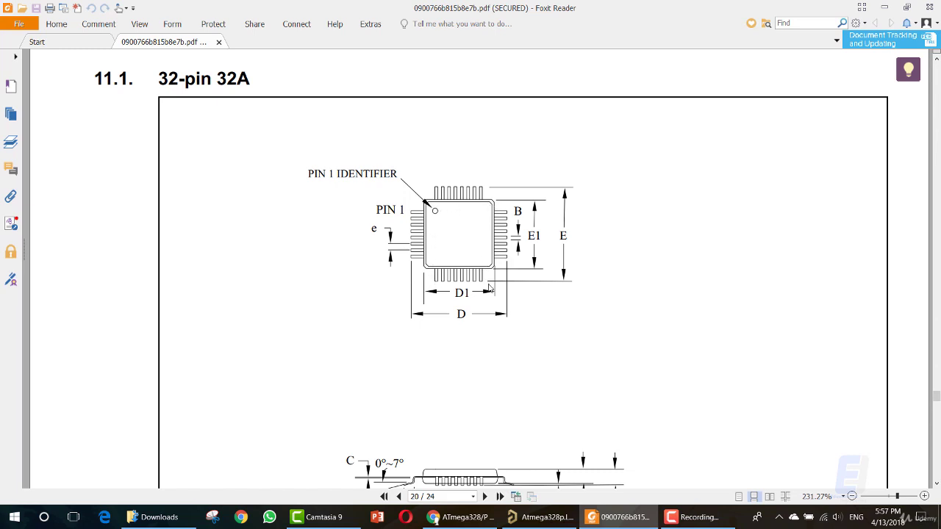
Confirm the E and D rows both have a minimum of 8.75 mm
{"action": "scroll", "coordinate": [508, 327], "scroll_direction": "down", "scroll_amount": 3}
{"action": "scroll", "coordinate": [507, 327], "scroll_direction": "down", "scroll_amount": 3}
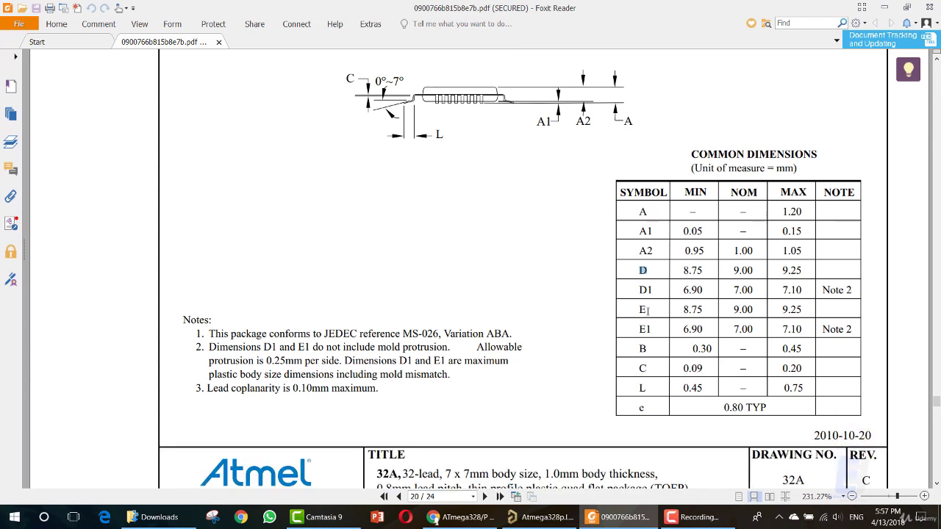
{"action": "left_click", "coordinate": [647, 309]}
{"action": "left_click_drag", "start_coordinate": [682, 309], "coordinate": [704, 309]}
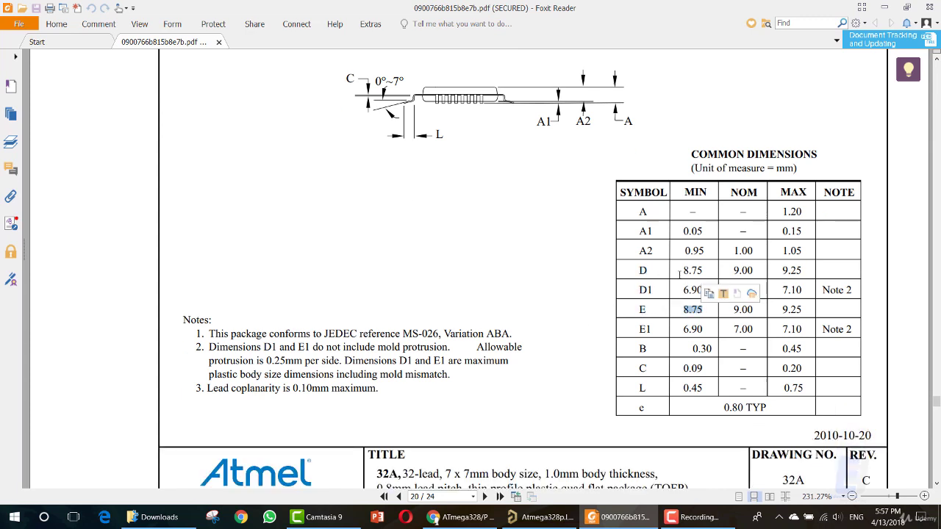
{"action": "left_click_drag", "start_coordinate": [683, 271], "coordinate": [703, 271]}
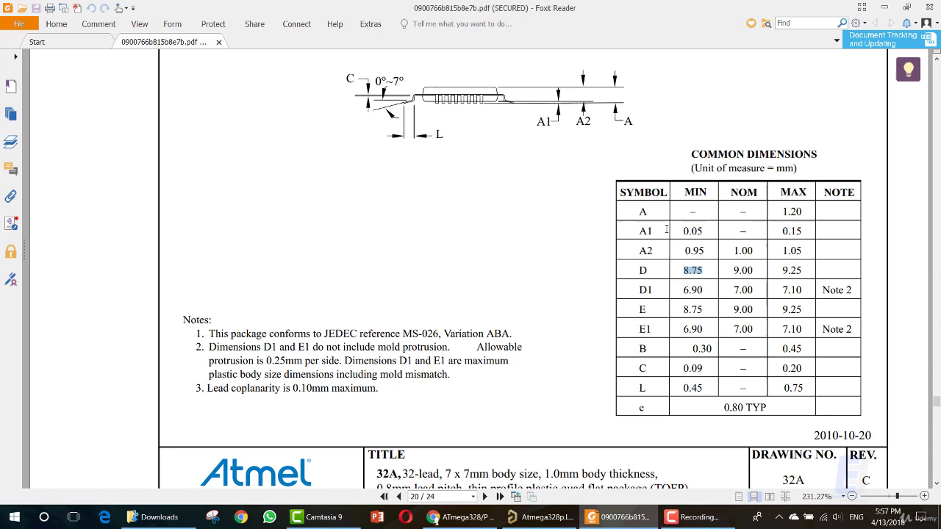
{"action": "left_click", "coordinate": [772, 170]}
{"action": "mouse_move", "coordinate": [555, 519]}
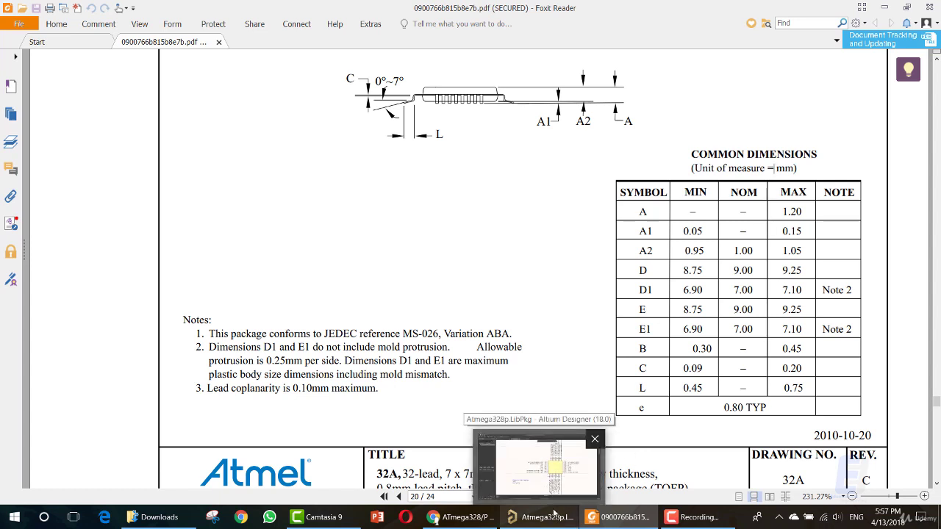
Return to Altium and open Atmega328p.PcbLib from the Projects panel tree
{"action": "left_click", "coordinate": [545, 522]}
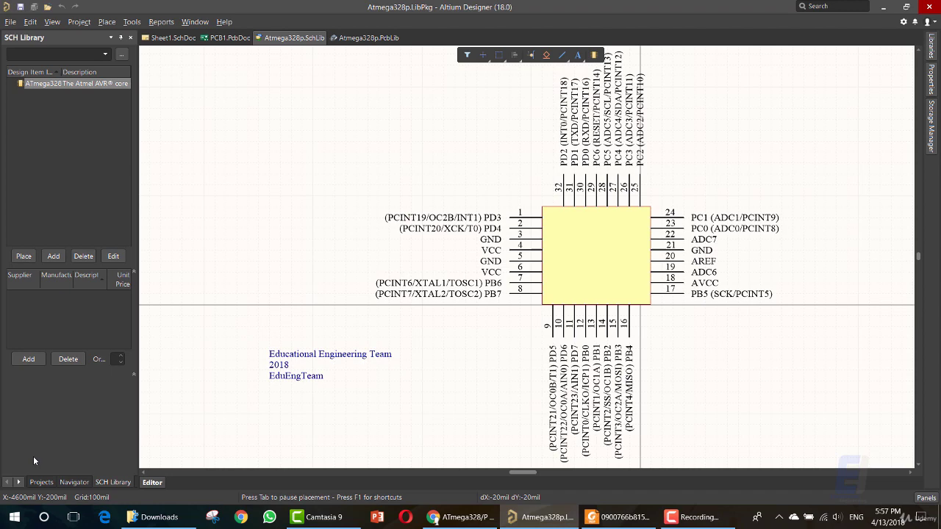
{"action": "left_click", "coordinate": [40, 482]}
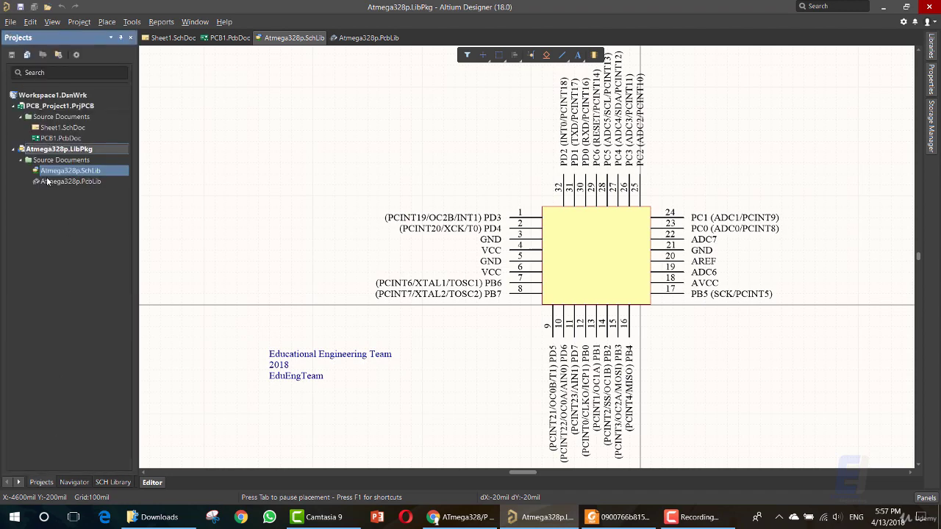
{"action": "left_click", "coordinate": [75, 183]}
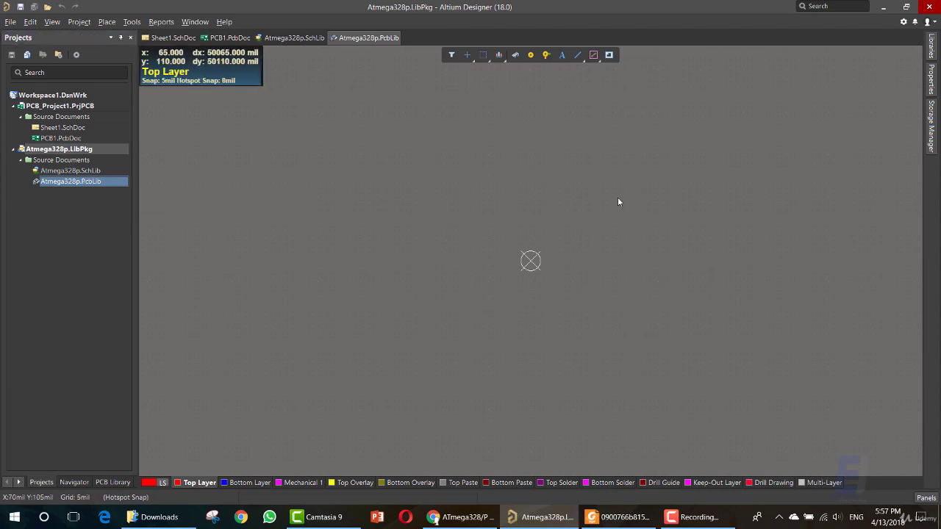
Launch Tools > IPC Compliant Footprint Wizard from the PcbLib editor
{"action": "left_click", "coordinate": [132, 22]}
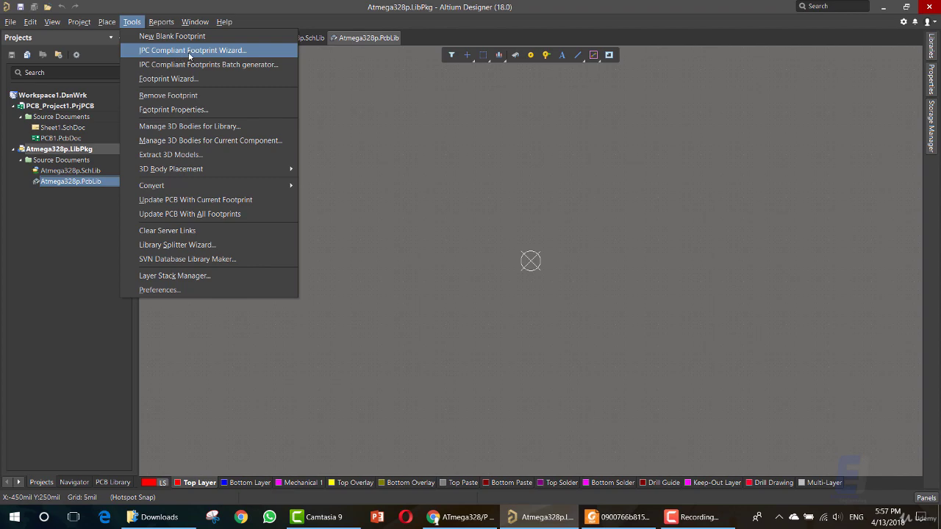
{"action": "left_click", "coordinate": [321, 212]}
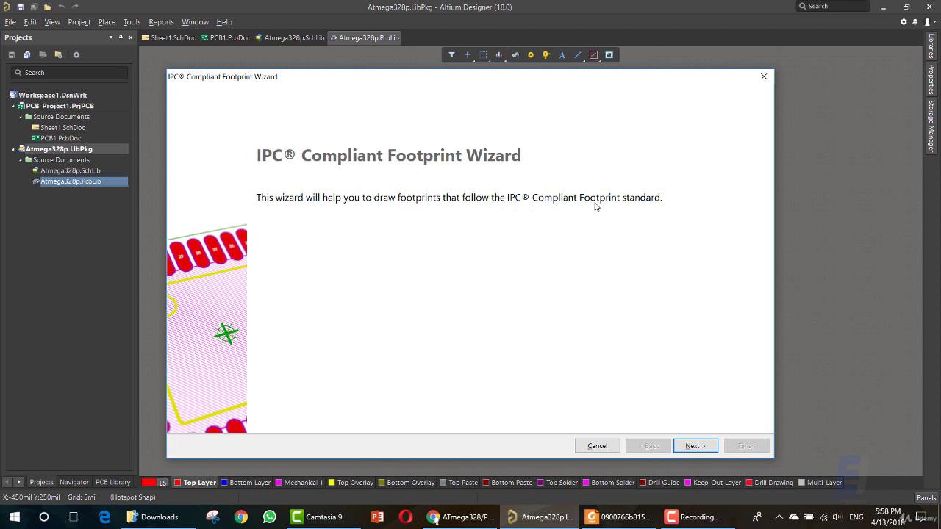
Go past the welcome page and preview the BGA, BQFP and CAPAE package families
{"action": "left_click", "coordinate": [694, 446]}
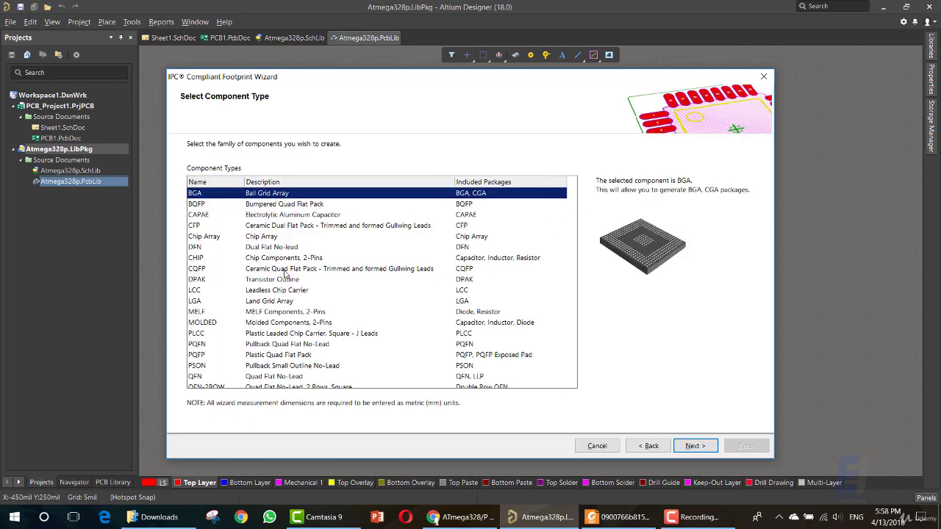
{"action": "scroll", "coordinate": [286, 273], "scroll_direction": "down", "scroll_amount": 2}
{"action": "scroll", "coordinate": [285, 273], "scroll_direction": "up", "scroll_amount": 2}
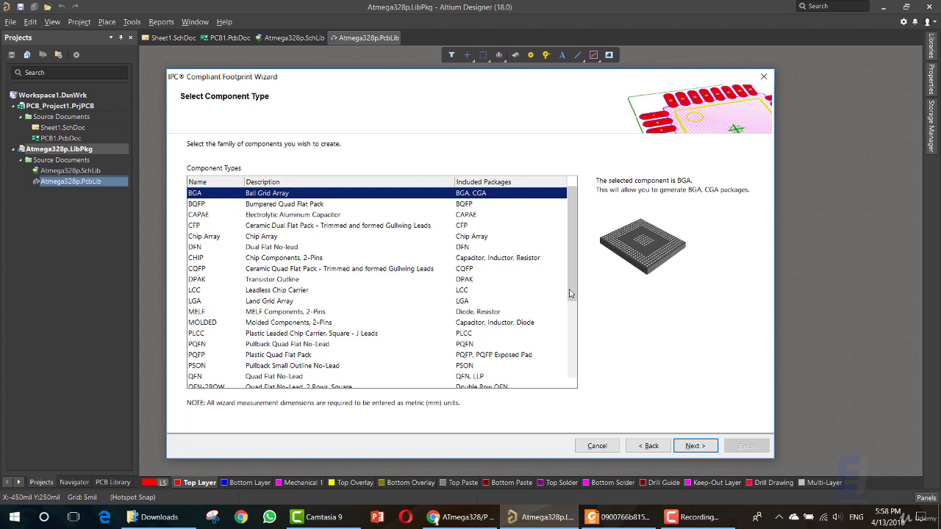
{"action": "scroll", "coordinate": [570, 336], "scroll_direction": "down", "scroll_amount": 2}
{"action": "scroll", "coordinate": [569, 337], "scroll_direction": "down", "scroll_amount": 2}
{"action": "scroll", "coordinate": [570, 334], "scroll_direction": "up", "scroll_amount": 4}
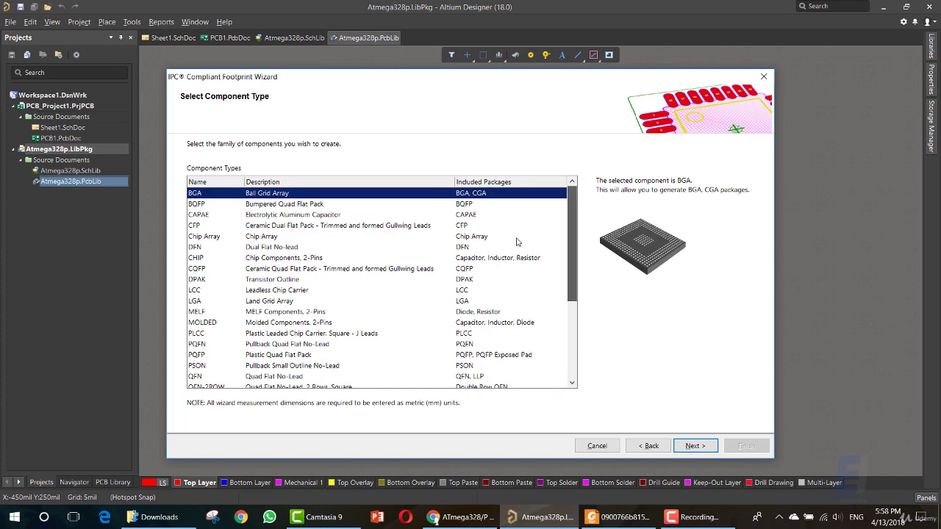
{"action": "left_click", "coordinate": [405, 204]}
{"action": "left_click", "coordinate": [406, 214]}
{"action": "left_click", "coordinate": [406, 196]}
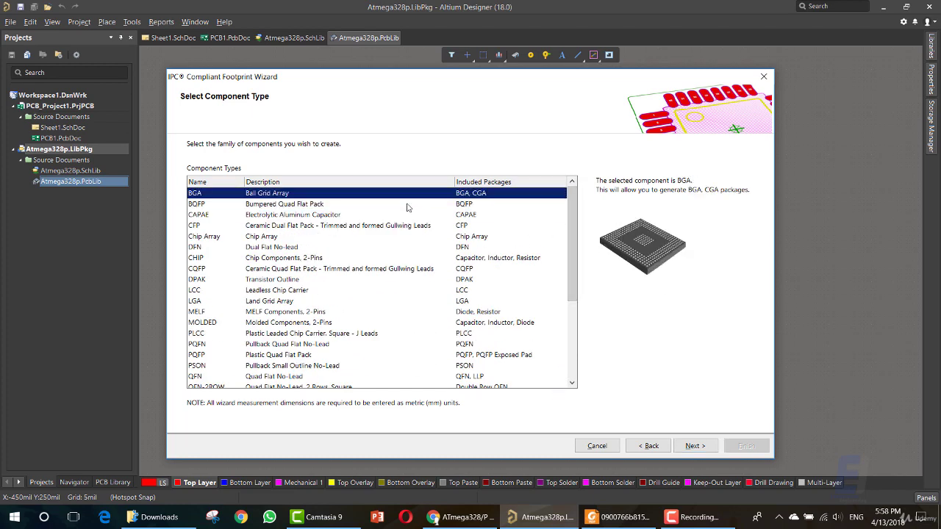
{"action": "left_click", "coordinate": [405, 204]}
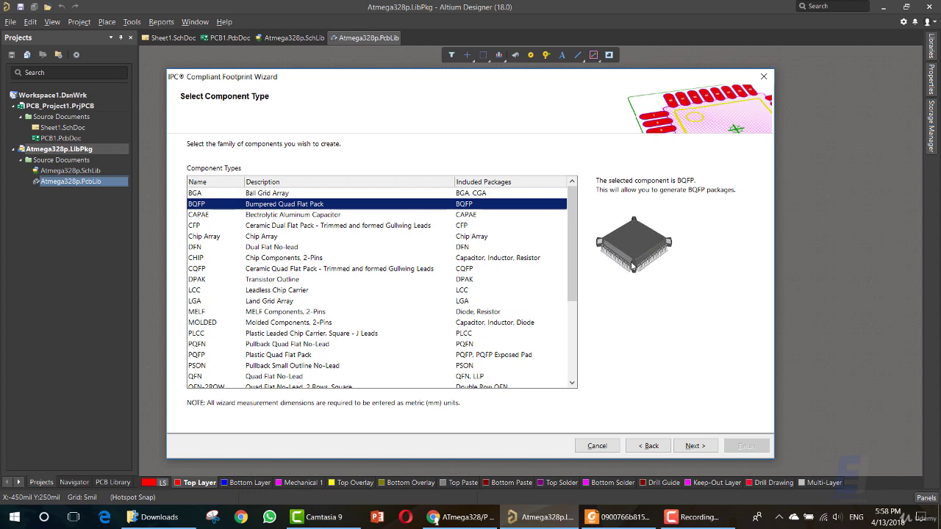
{"action": "left_click", "coordinate": [361, 214]}
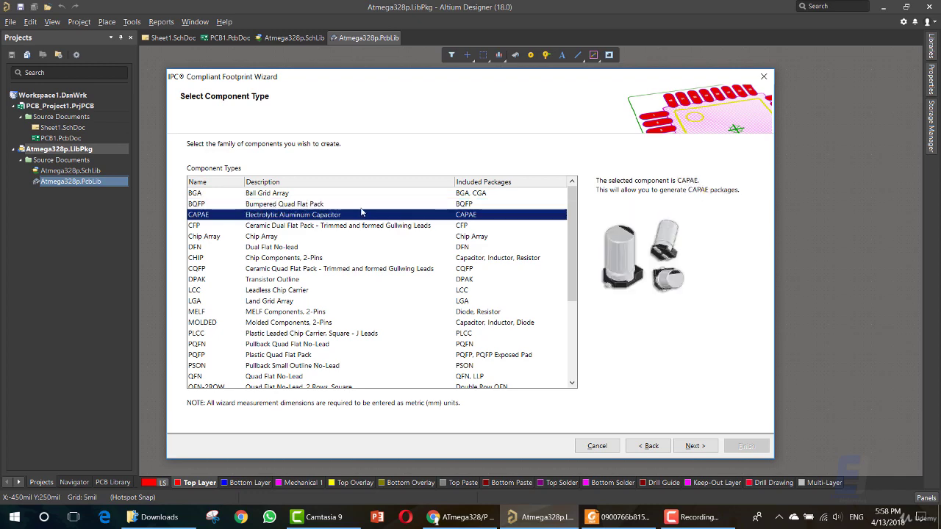
Browse the families from CQFP to SOTFL and settle on PQFP
{"action": "key", "text": "Down"}
{"action": "key", "text": "Down"}
{"action": "key", "text": "Down"}
{"action": "key", "text": "Down"}
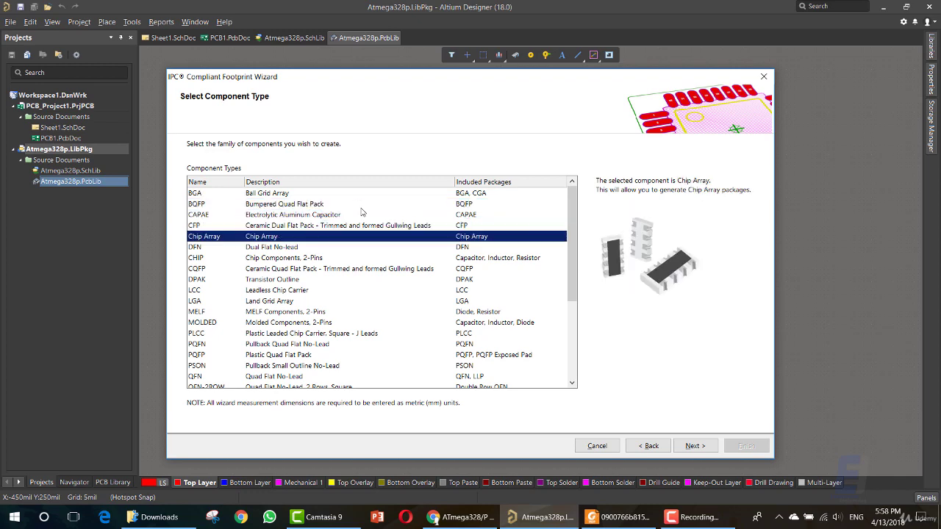
{"action": "key", "text": "Down"}
{"action": "key", "text": "Down"}
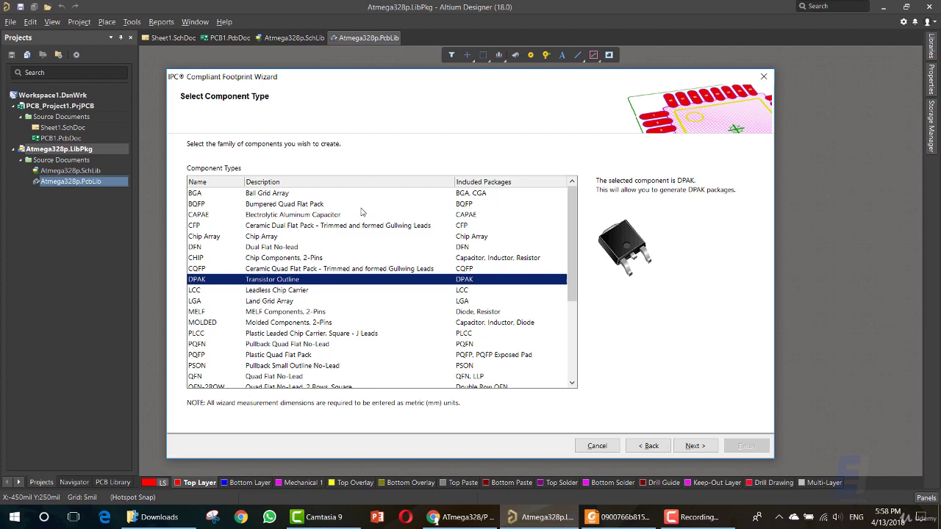
{"action": "key", "text": "Up"}
{"action": "key", "text": "Down"}
{"action": "key", "text": "Down"}
{"action": "key", "text": "Down"}
{"action": "key", "text": "Down"}
{"action": "key", "text": "Down"}
{"action": "key", "text": "Down"}
{"action": "key", "text": "Down"}
{"action": "key", "text": "Down"}
{"action": "key", "text": "Down"}
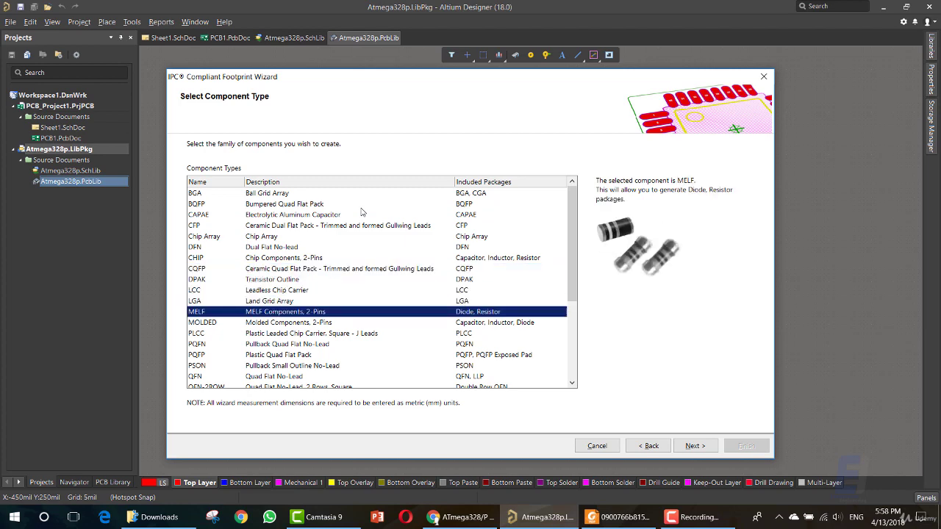
{"action": "key", "text": "Down"}
{"action": "key", "text": "Down"}
{"action": "key", "text": "Down"}
{"action": "key", "text": "Down"}
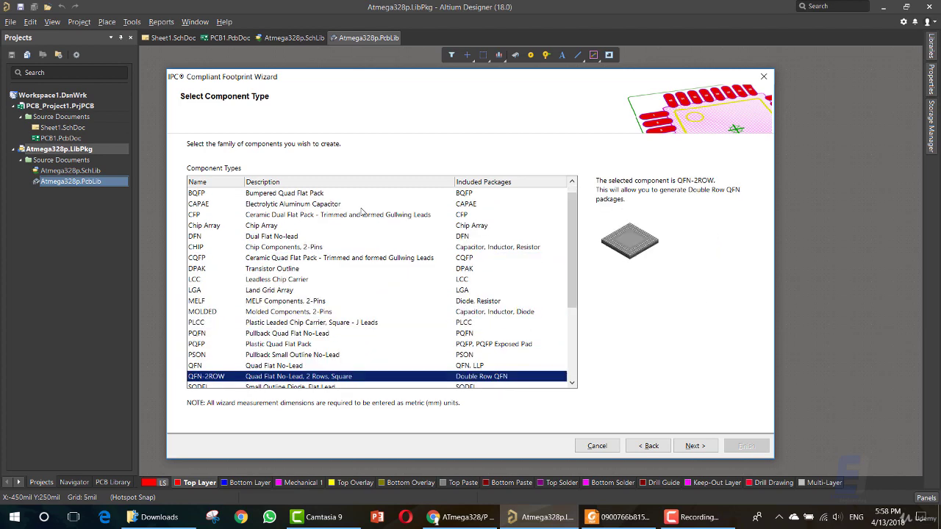
{"action": "key", "text": "Down"}
{"action": "key", "text": "Down"}
{"action": "key", "text": "Down"}
{"action": "key", "text": "Down"}
{"action": "key", "text": "Down"}
{"action": "key", "text": "Down"}
{"action": "key", "text": "Down"}
{"action": "key", "text": "Down"}
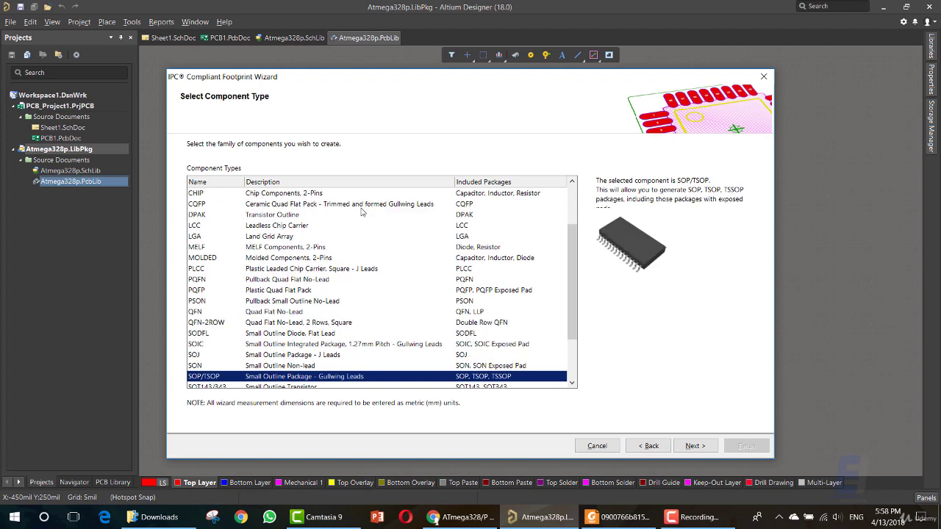
{"action": "key", "text": "Down"}
{"action": "key", "text": "Up"}
{"action": "key", "text": "Up"}
{"action": "key", "text": "Up"}
{"action": "key", "text": "Up"}
{"action": "key", "text": "Up"}
{"action": "key", "text": "Up"}
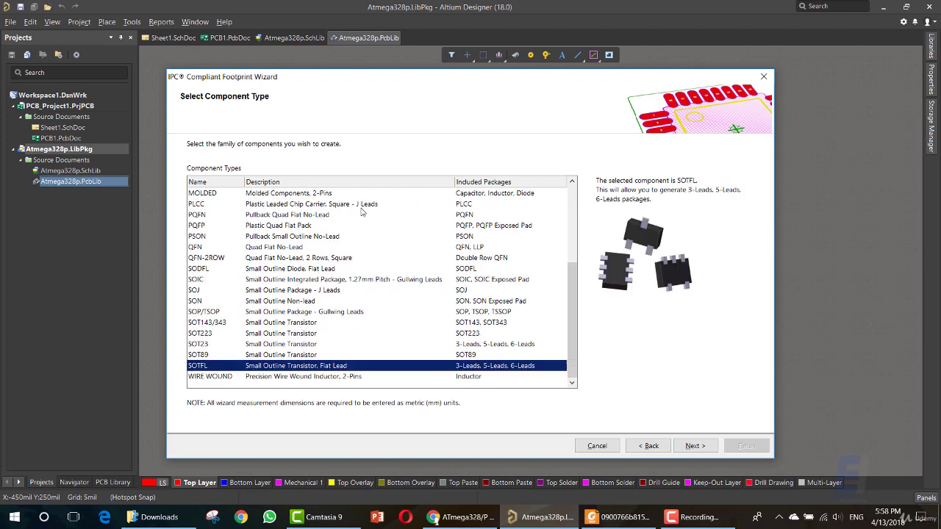
{"action": "key", "text": "Up"}
{"action": "key", "text": "Up"}
{"action": "key", "text": "Up"}
{"action": "key", "text": "Up"}
{"action": "key", "text": "Up"}
{"action": "key", "text": "Up"}
{"action": "key", "text": "Up"}
{"action": "key", "text": "Up"}
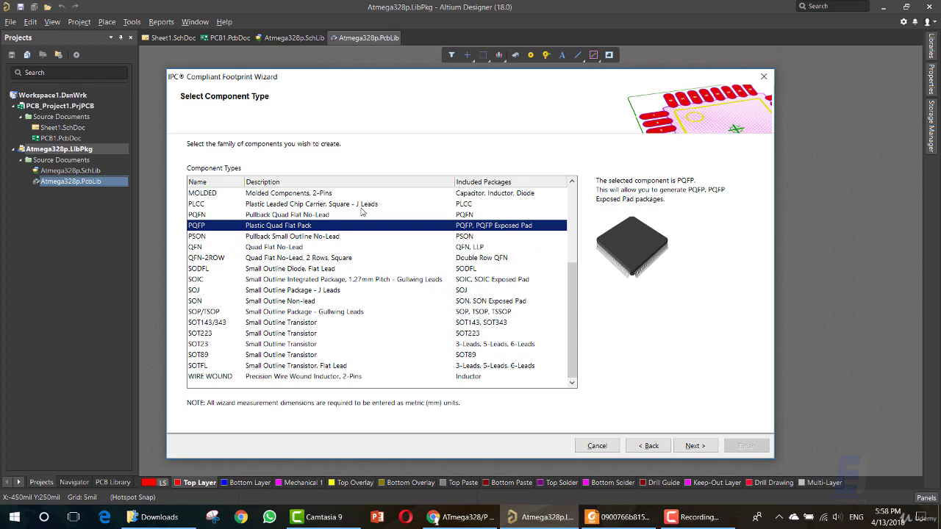
{"action": "key", "text": "Up"}
{"action": "key", "text": "Up"}
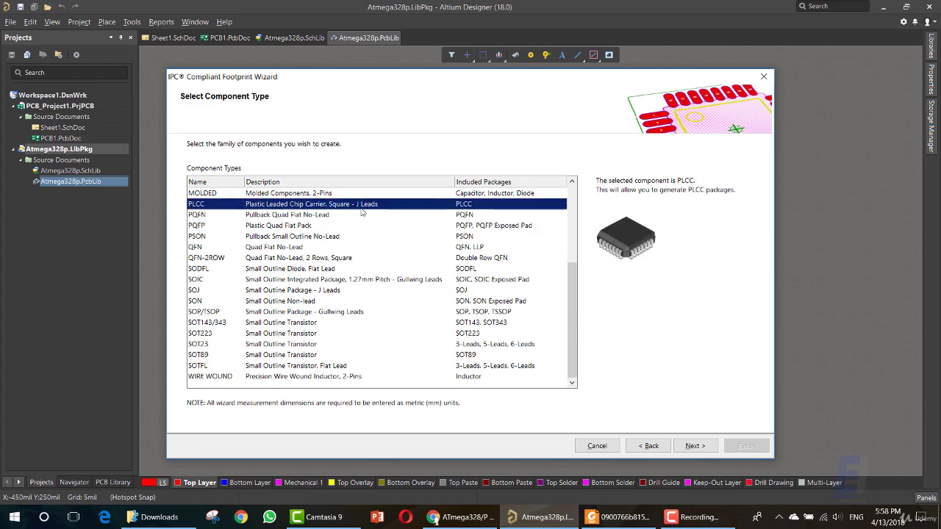
{"action": "key", "text": "Up"}
{"action": "key", "text": "Up"}
{"action": "key", "text": "Up"}
{"action": "key", "text": "Up"}
{"action": "key", "text": "Up"}
{"action": "key", "text": "Up"}
{"action": "key", "text": "Up"}
{"action": "key", "text": "Up"}
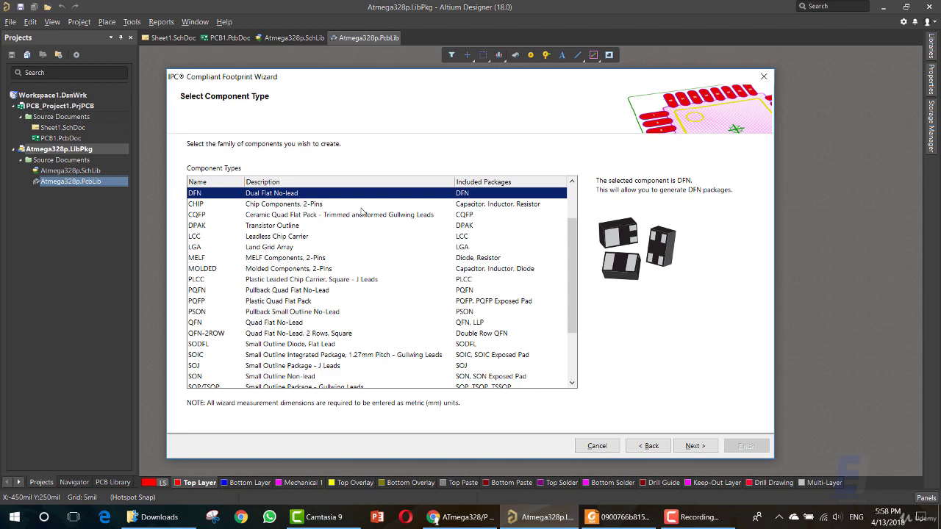
{"action": "key", "text": "Down"}
{"action": "key", "text": "Down"}
{"action": "key", "text": "Down"}
{"action": "key", "text": "Down"}
{"action": "key", "text": "Down"}
{"action": "key", "text": "Down"}
{"action": "key", "text": "Down"}
{"action": "key", "text": "Down"}
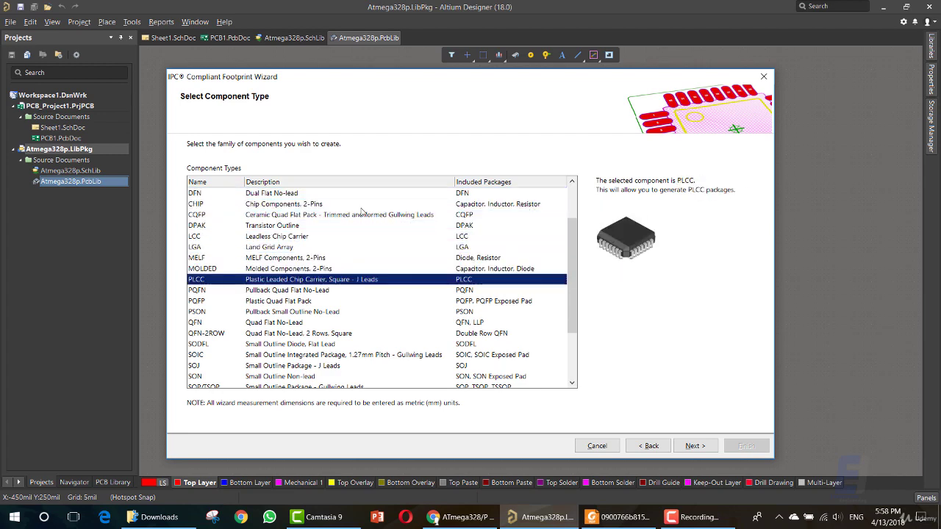
{"action": "key", "text": "Down"}
{"action": "key", "text": "Down"}
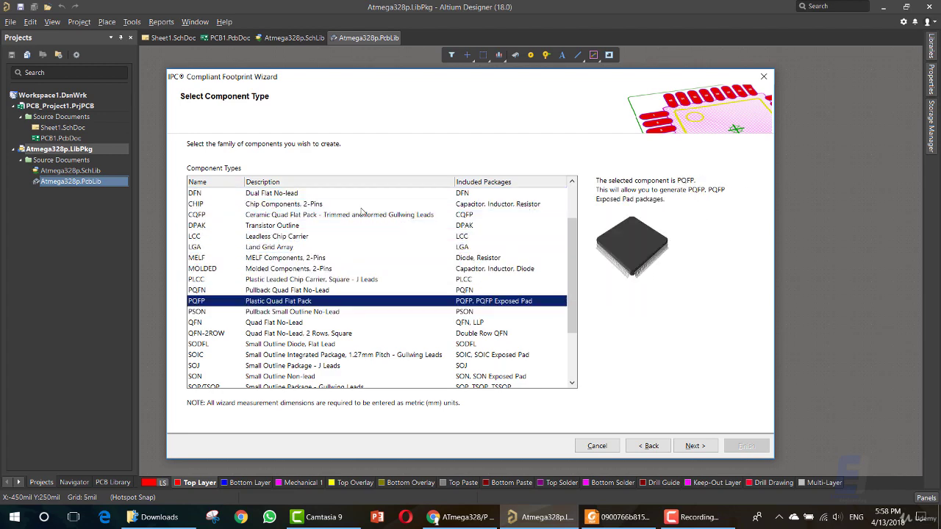
Highlight TQFP in the datasheet's 32A package title block
{"action": "left_click", "coordinate": [621, 516]}
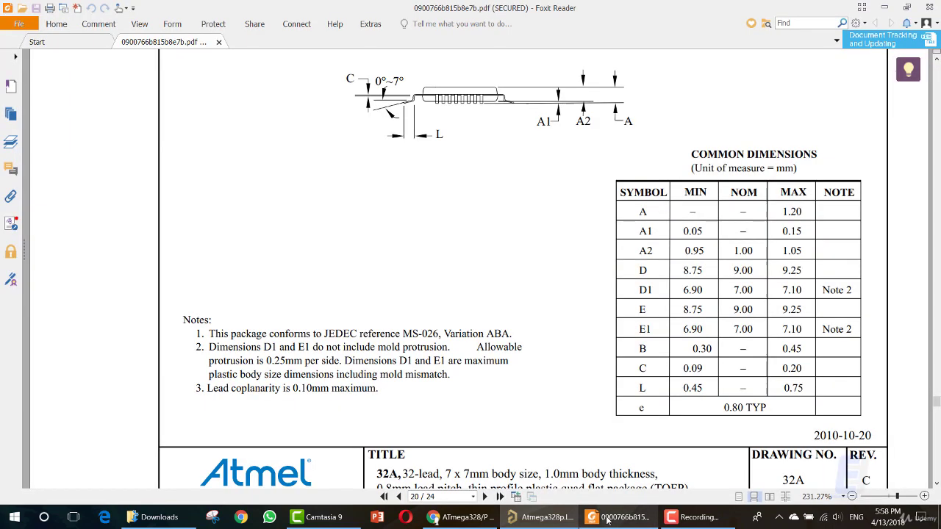
{"action": "scroll", "coordinate": [327, 300], "scroll_direction": "up", "scroll_amount": 3}
{"action": "scroll", "coordinate": [326, 301], "scroll_direction": "down", "scroll_amount": 4}
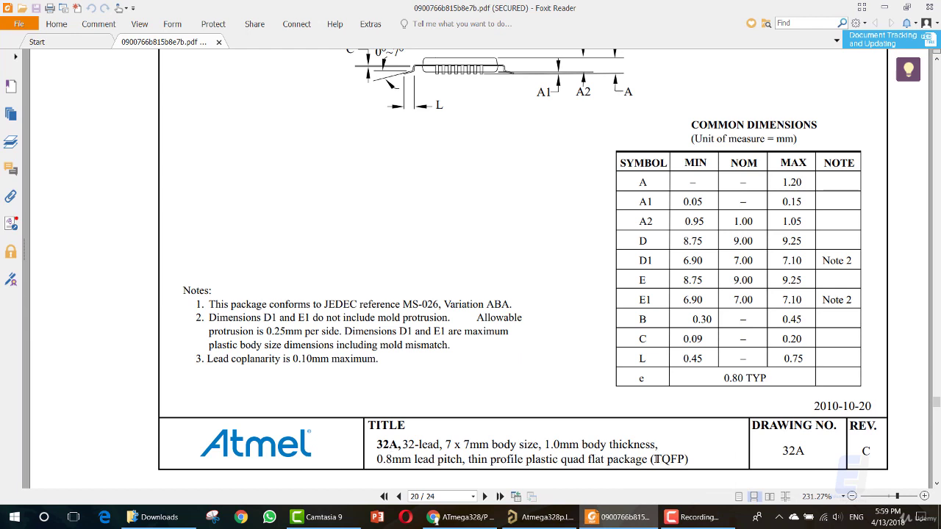
{"action": "left_click_drag", "start_coordinate": [657, 458], "coordinate": [680, 459]}
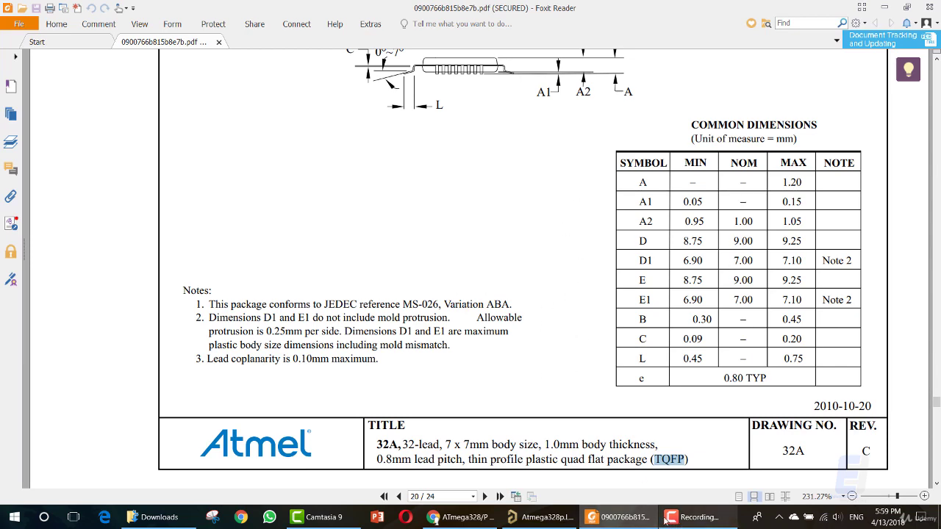
{"action": "key", "text": "alt+Tab"}
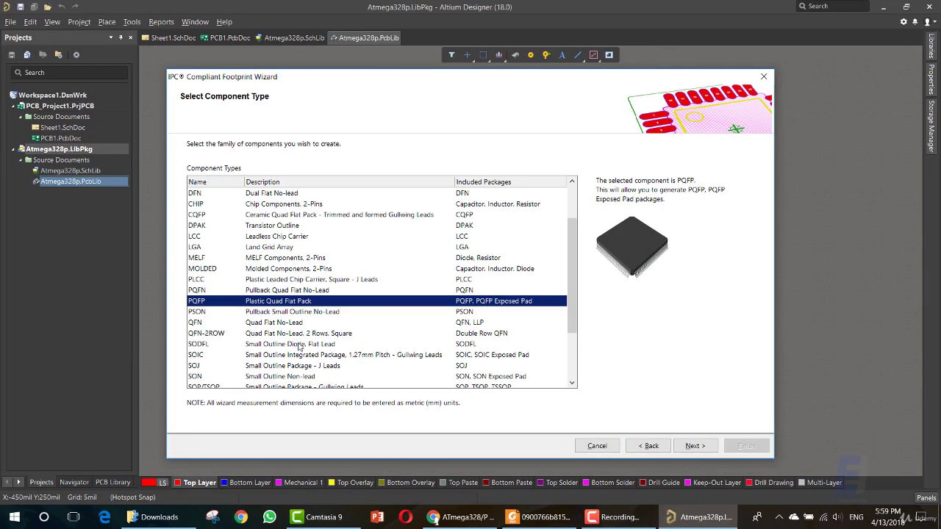
{"action": "scroll", "coordinate": [233, 302], "scroll_direction": "up", "scroll_amount": 2}
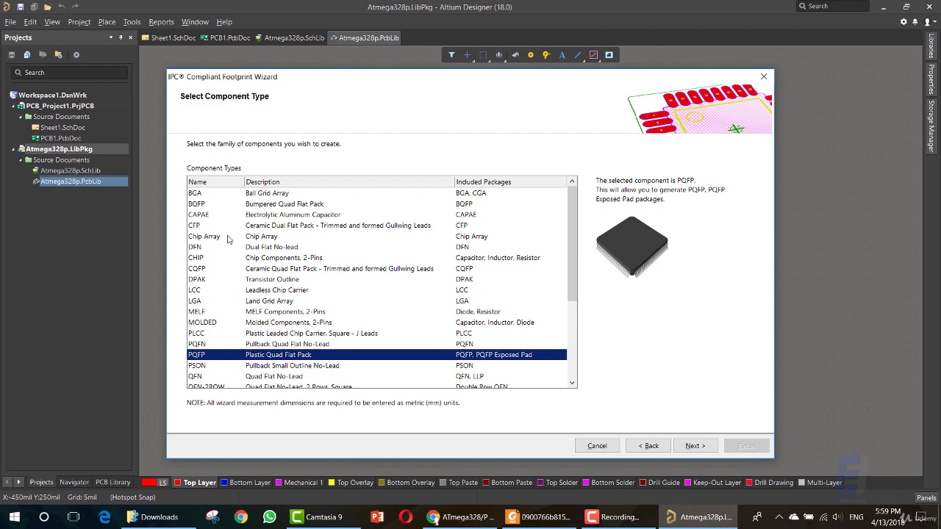
{"action": "scroll", "coordinate": [228, 354], "scroll_direction": "down", "scroll_amount": 3}
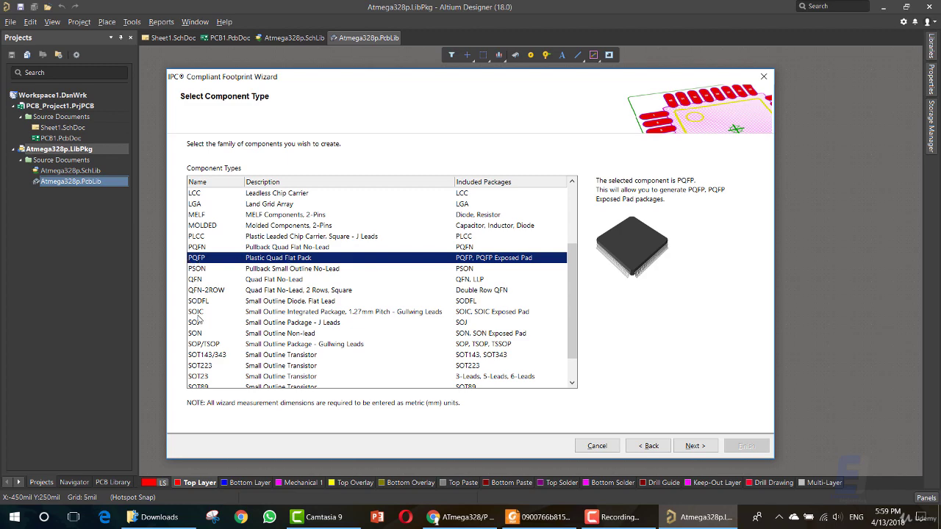
{"action": "scroll", "coordinate": [197, 318], "scroll_direction": "down", "scroll_amount": 1}
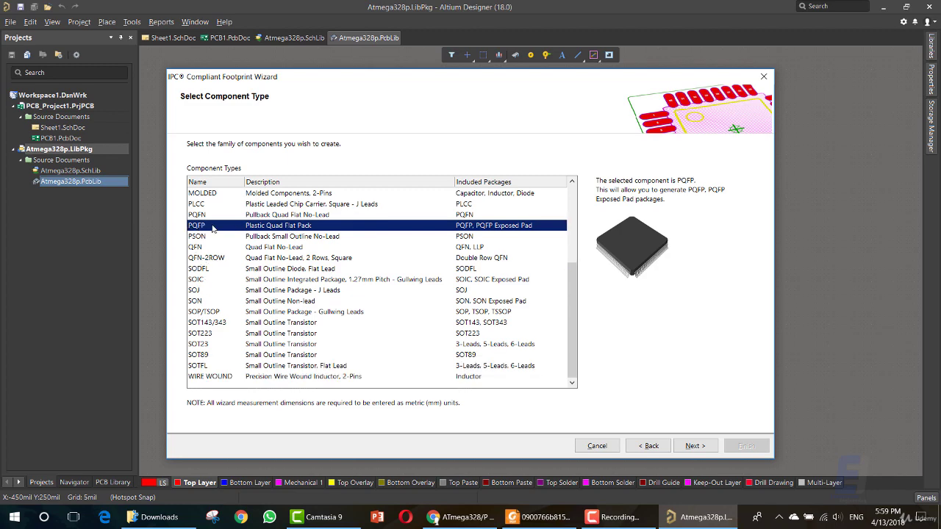
{"action": "scroll", "coordinate": [210, 263], "scroll_direction": "up", "scroll_amount": 4}
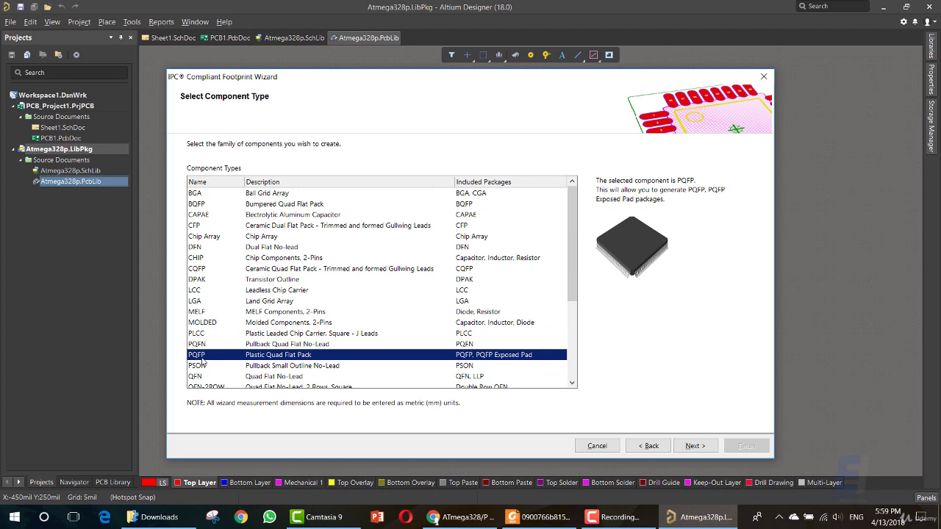
{"action": "scroll", "coordinate": [202, 362], "scroll_direction": "down", "scroll_amount": 2}
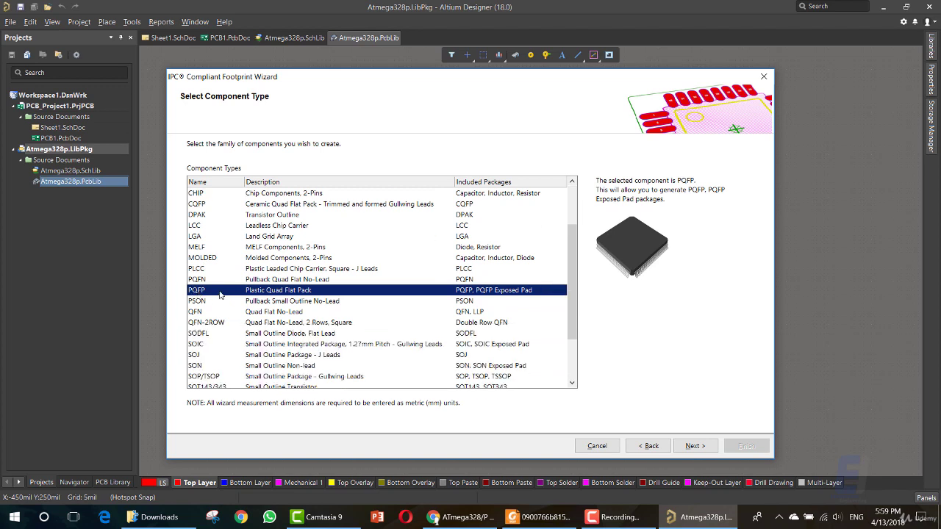
On the PQFP Overall Dimensions page, set E lead span minimum to 8.75 from the datasheet
{"action": "left_click", "coordinate": [694, 445]}
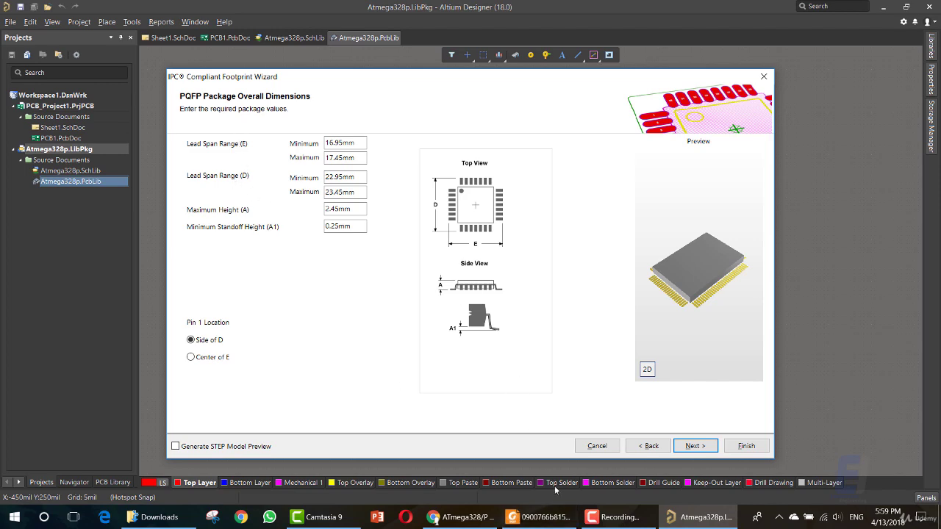
{"action": "left_click", "coordinate": [544, 517]}
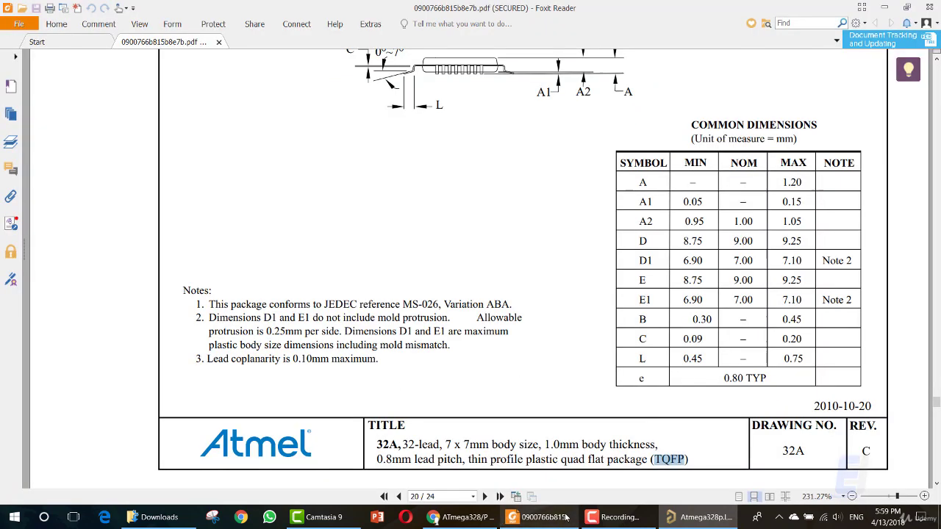
{"action": "double_click", "coordinate": [684, 280]}
{"action": "key", "text": "ctrl+c"}
{"action": "left_click", "coordinate": [684, 517]}
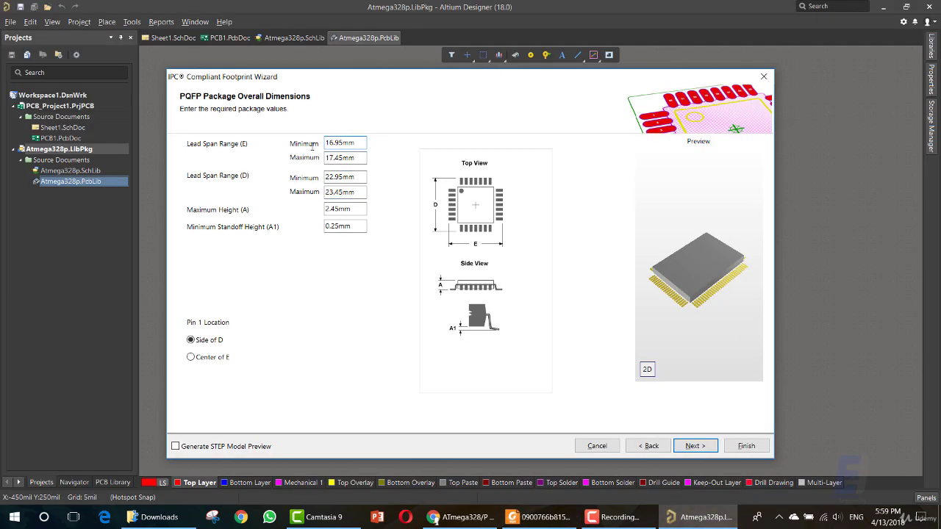
{"action": "left_click", "coordinate": [336, 143]}
{"action": "double_click", "coordinate": [339, 142]}
{"action": "key", "text": "ctrl+v"}
Paste 8.75 into the D lead span and E lead span maximum fields
{"action": "left_click", "coordinate": [512, 517]}
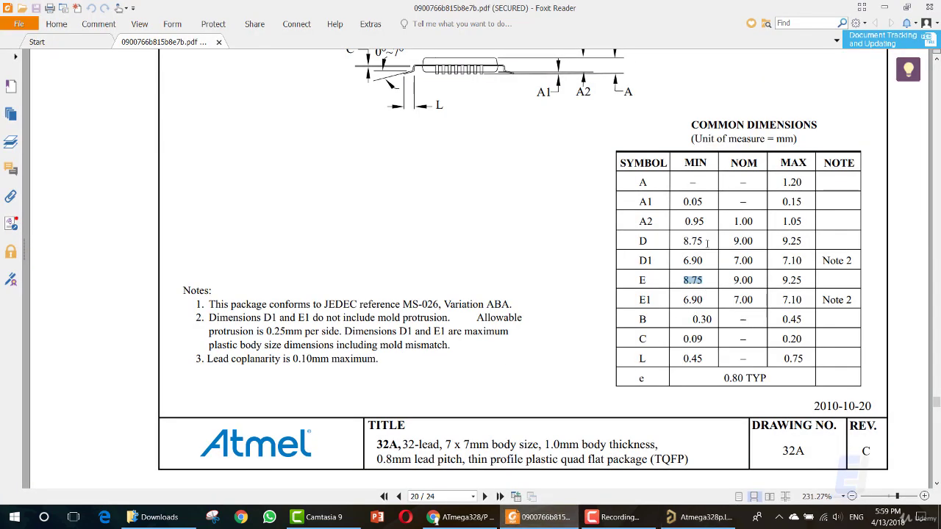
{"action": "left_click_drag", "start_coordinate": [707, 243], "coordinate": [684, 242]}
{"action": "key", "text": "ctrl+c"}
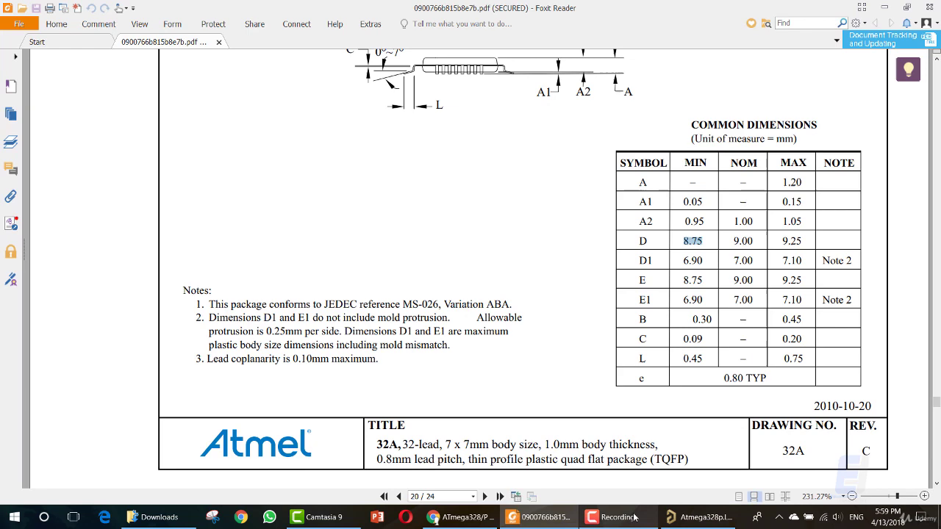
{"action": "left_click", "coordinate": [671, 513]}
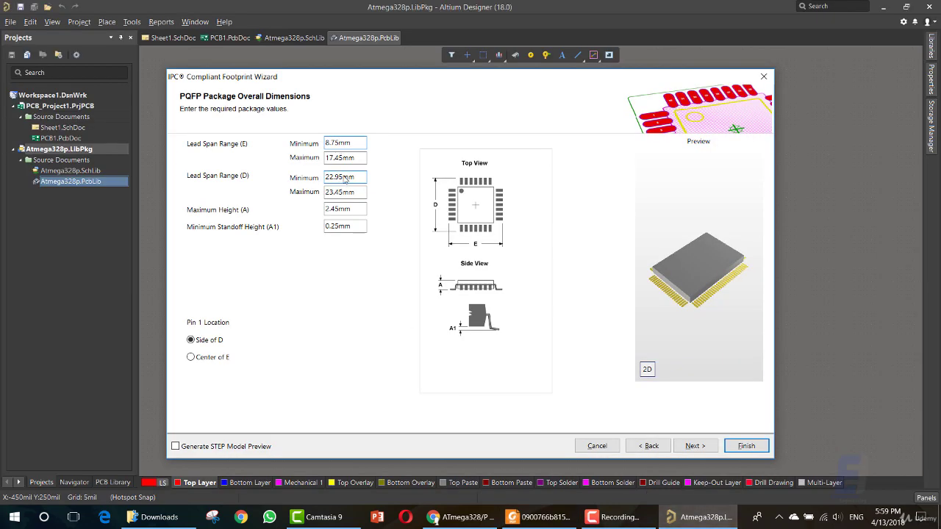
{"action": "left_click_drag", "start_coordinate": [344, 178], "coordinate": [323, 191]}
{"action": "key", "text": "ctrl+v"}
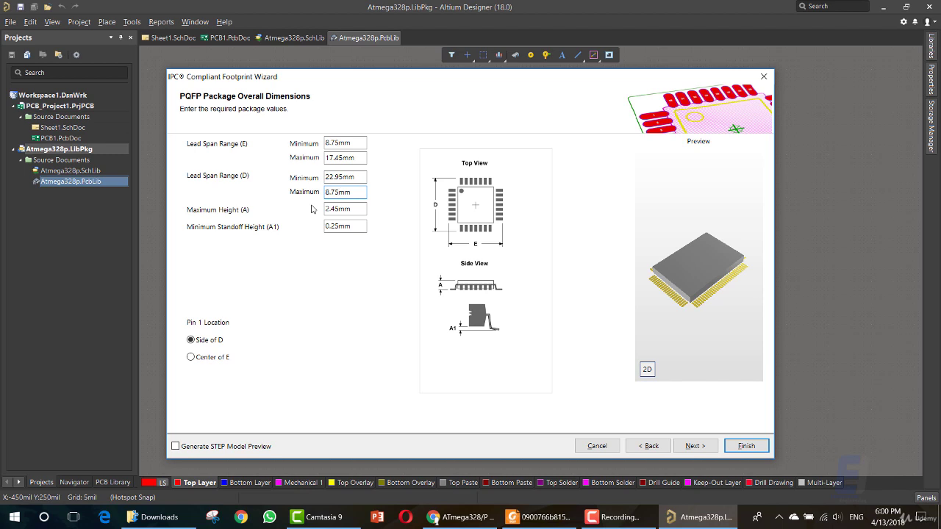
{"action": "left_click", "coordinate": [338, 157]}
{"action": "left_click_drag", "start_coordinate": [342, 157], "coordinate": [326, 158]}
{"action": "key", "text": "ctrl+v"}
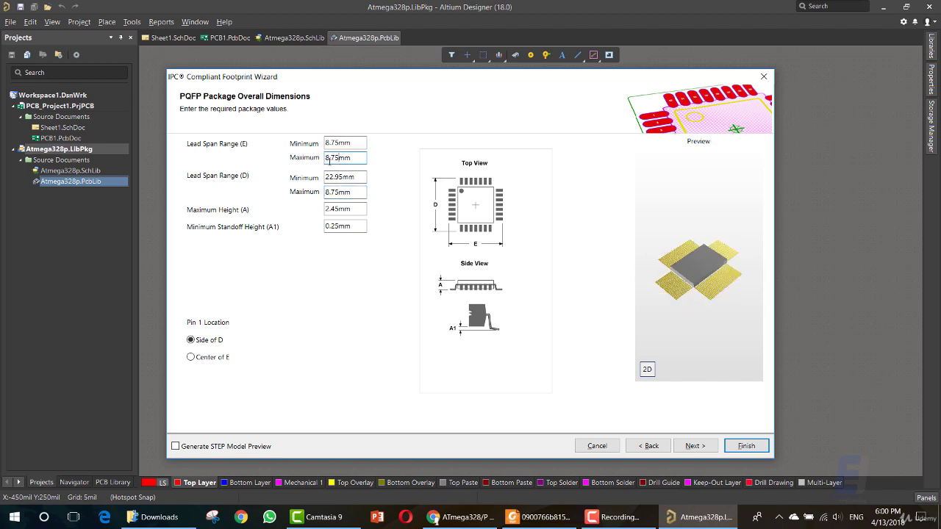
{"action": "left_click", "coordinate": [544, 517]}
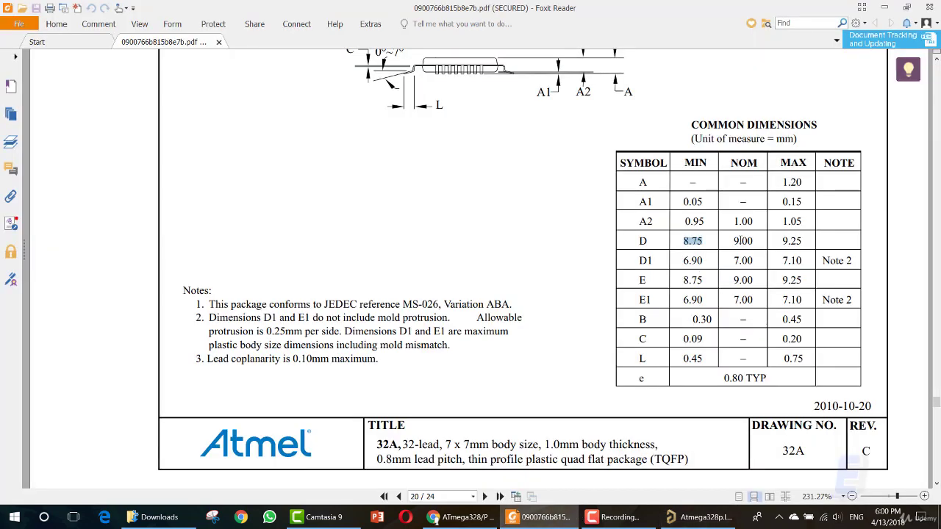
{"action": "left_click", "coordinate": [704, 517]}
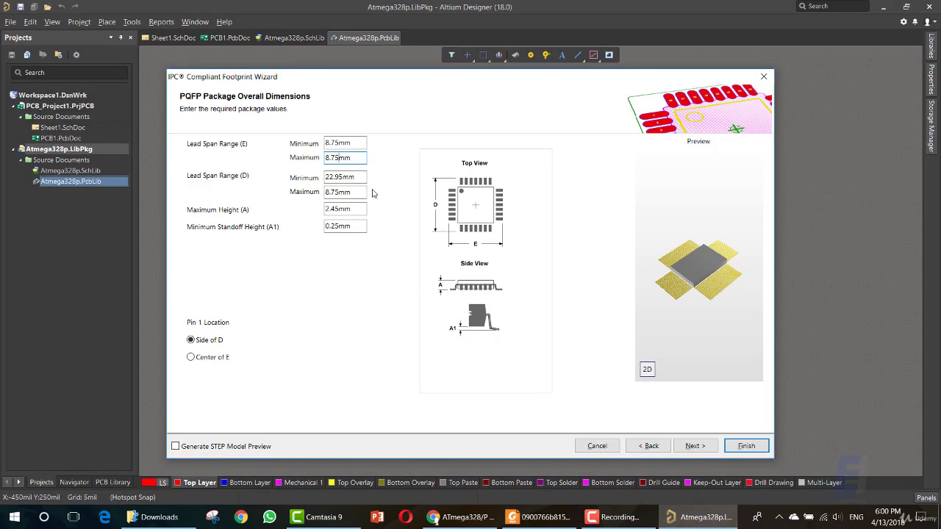
{"action": "left_click_drag", "start_coordinate": [345, 177], "coordinate": [325, 177]}
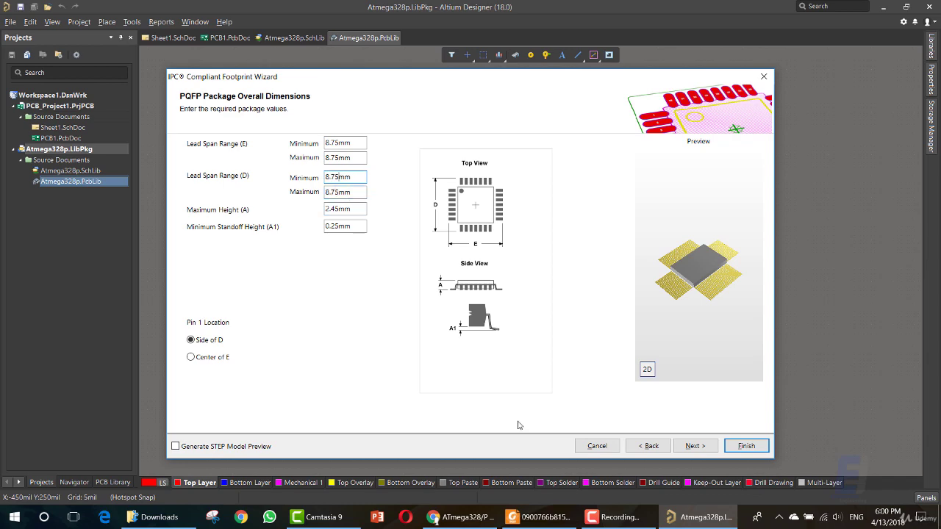
Set the D and E lead span maximums to 9.25
{"action": "left_click", "coordinate": [544, 516]}
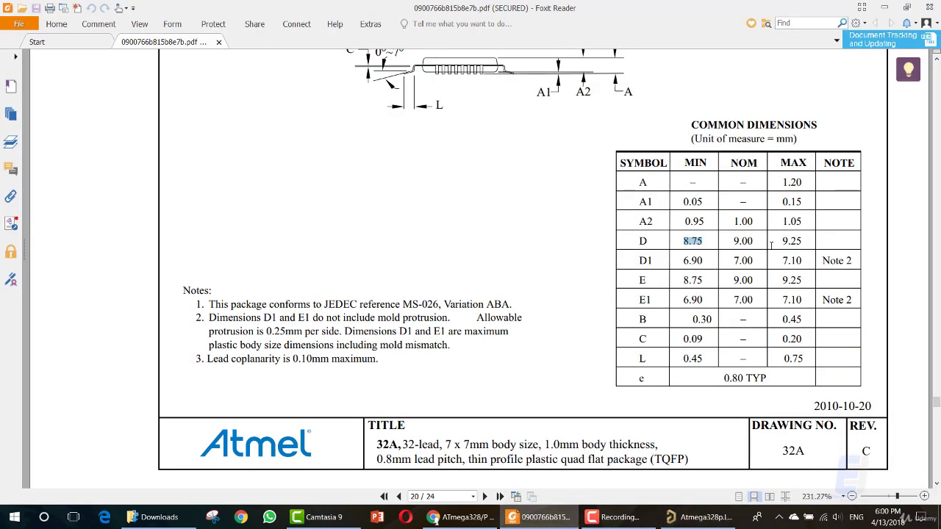
{"action": "left_click_drag", "start_coordinate": [779, 241], "coordinate": [802, 241]}
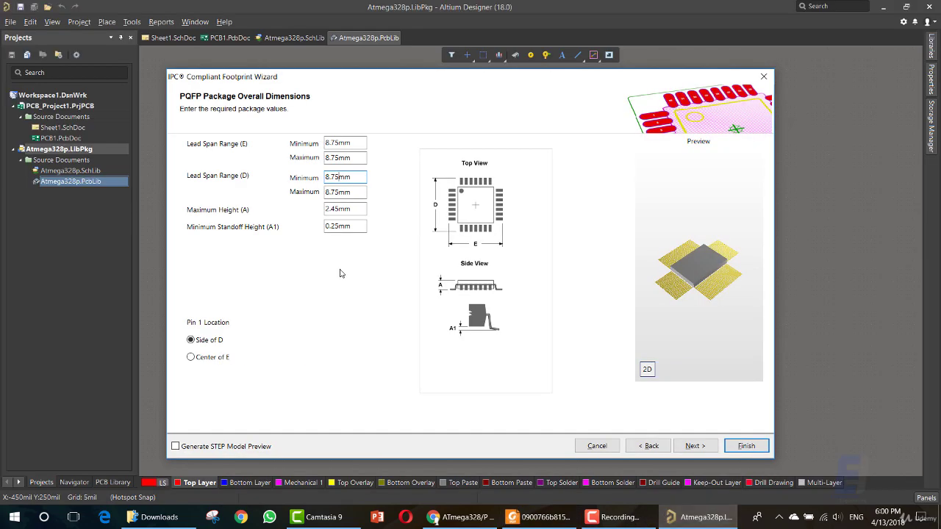
{"action": "double_click", "coordinate": [338, 192]}
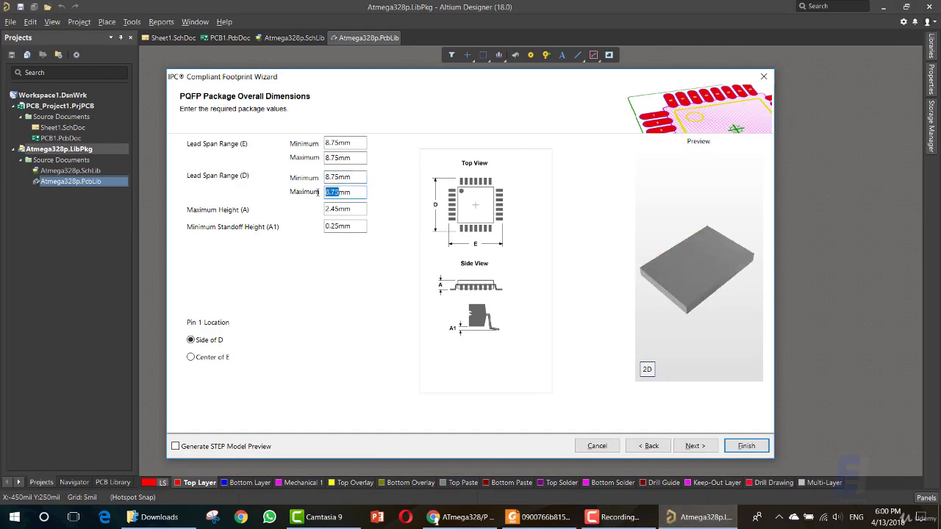
{"action": "type", "text": "9.25"}
{"action": "double_click", "coordinate": [339, 157]}
{"action": "type", "text": "9.25"}
{"action": "left_click", "coordinate": [341, 145]}
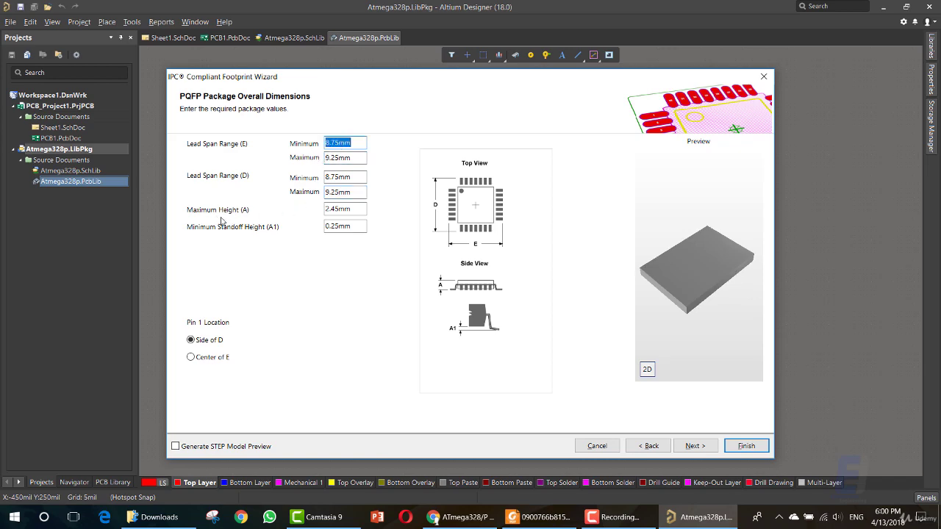
Replace the maximum height 2.45 with the datasheet's A max of 1.20
{"action": "left_click", "coordinate": [524, 517]}
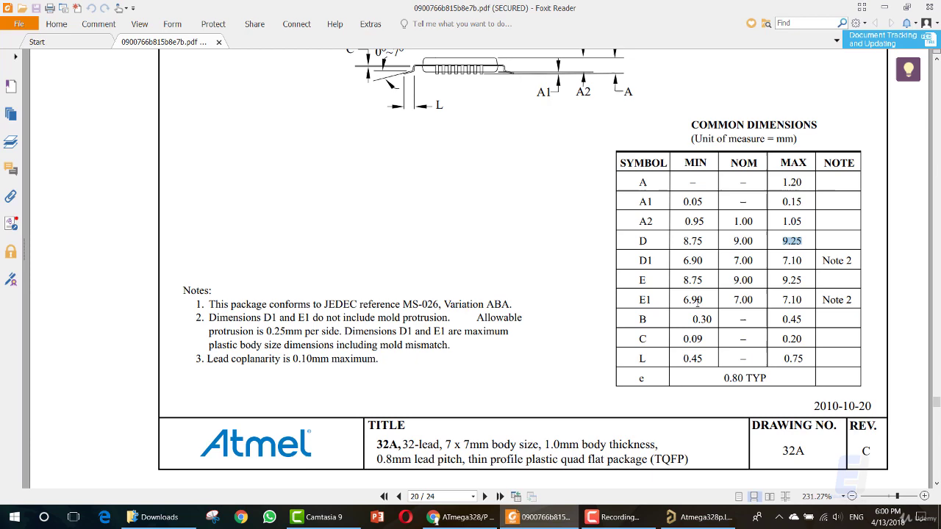
{"action": "left_click_drag", "start_coordinate": [783, 182], "coordinate": [802, 181]}
{"action": "key", "text": "ctrl+c"}
{"action": "left_click", "coordinate": [699, 517]}
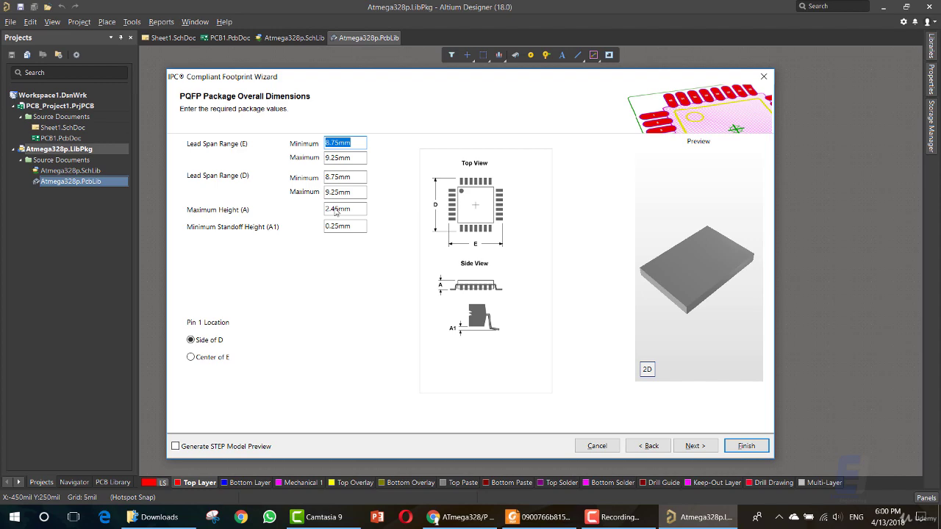
{"action": "double_click", "coordinate": [335, 210]}
{"action": "key", "text": "ctrl+v"}
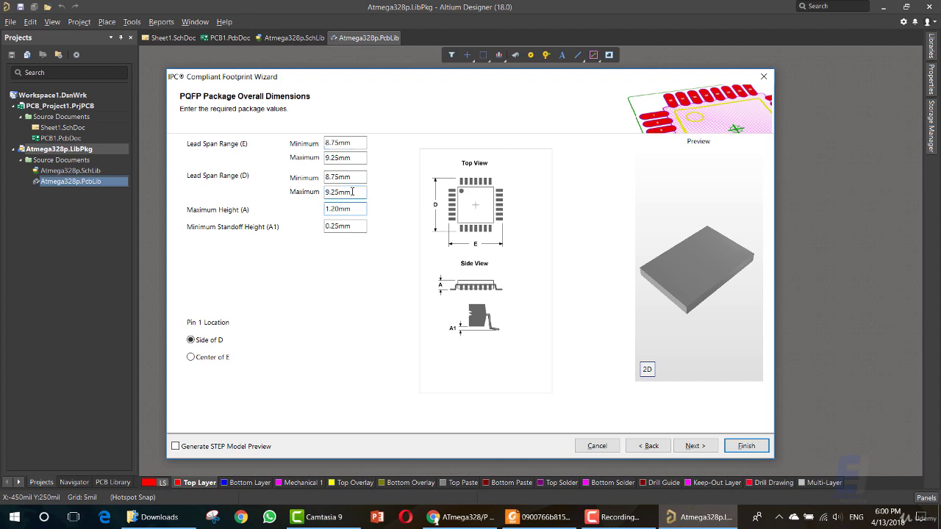
Set the minimum standoff height to 0.15 instead of 0.25
{"action": "double_click", "coordinate": [340, 227]}
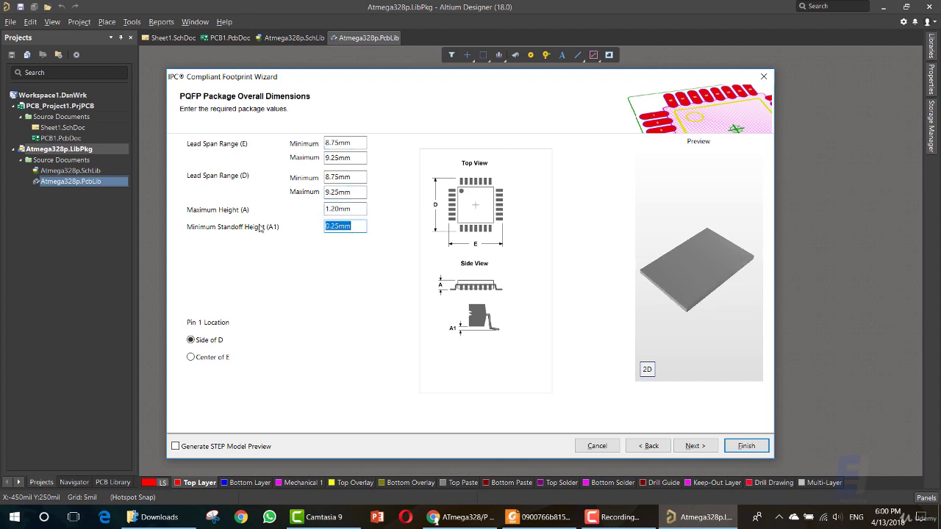
{"action": "left_click", "coordinate": [540, 517]}
{"action": "double_click", "coordinate": [792, 201]}
{"action": "key", "text": "ctrl+c"}
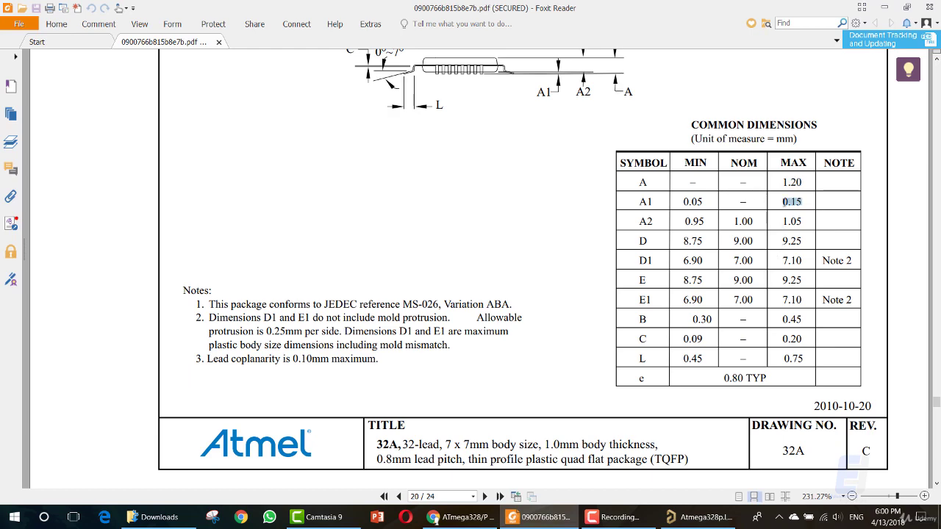
{"action": "left_click", "coordinate": [702, 517]}
{"action": "left_click", "coordinate": [338, 227]}
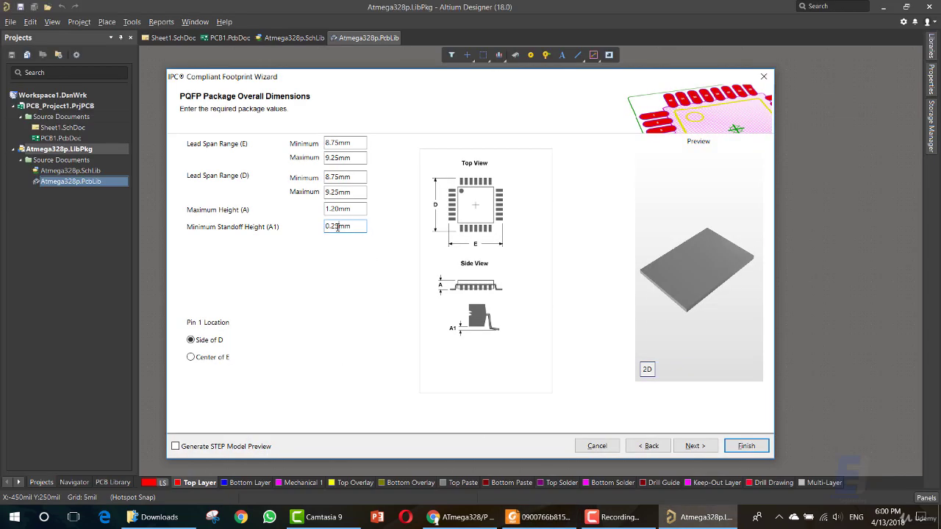
{"action": "double_click", "coordinate": [337, 227]}
{"action": "key", "text": "ctrl+v"}
{"action": "left_click", "coordinate": [345, 209]}
{"action": "left_click", "coordinate": [345, 227]}
{"action": "double_click", "coordinate": [345, 226]}
Compare the Pin 1 Location options and leave pin 1 on the side of D
{"action": "left_click", "coordinate": [203, 359]}
{"action": "left_click", "coordinate": [200, 340]}
{"action": "left_click", "coordinate": [204, 359]}
{"action": "left_click", "coordinate": [205, 343]}
{"action": "left_click", "coordinate": [206, 359]}
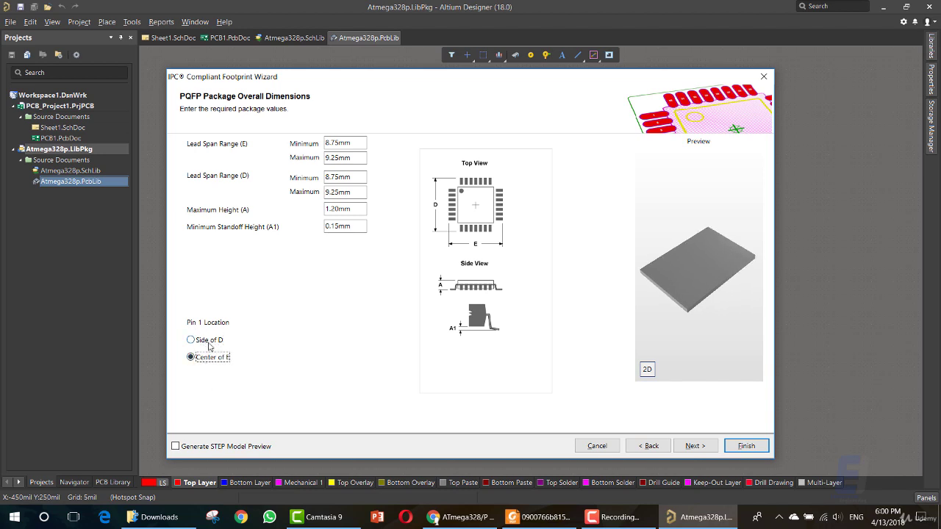
{"action": "left_click", "coordinate": [209, 343]}
{"action": "left_click", "coordinate": [210, 359]}
{"action": "left_click", "coordinate": [209, 342]}
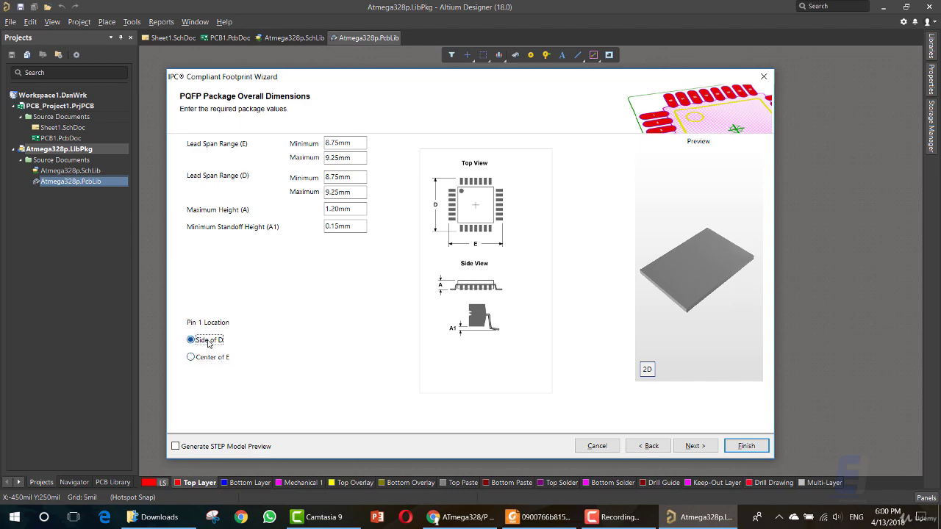
{"action": "left_click", "coordinate": [206, 360]}
{"action": "left_click", "coordinate": [220, 341]}
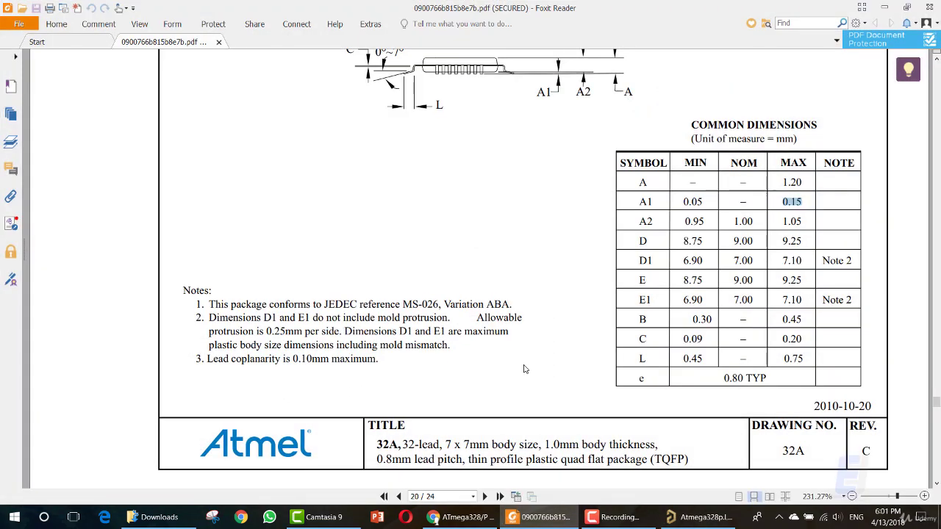
{"action": "scroll", "coordinate": [521, 366], "scroll_direction": "up", "scroll_amount": 8}
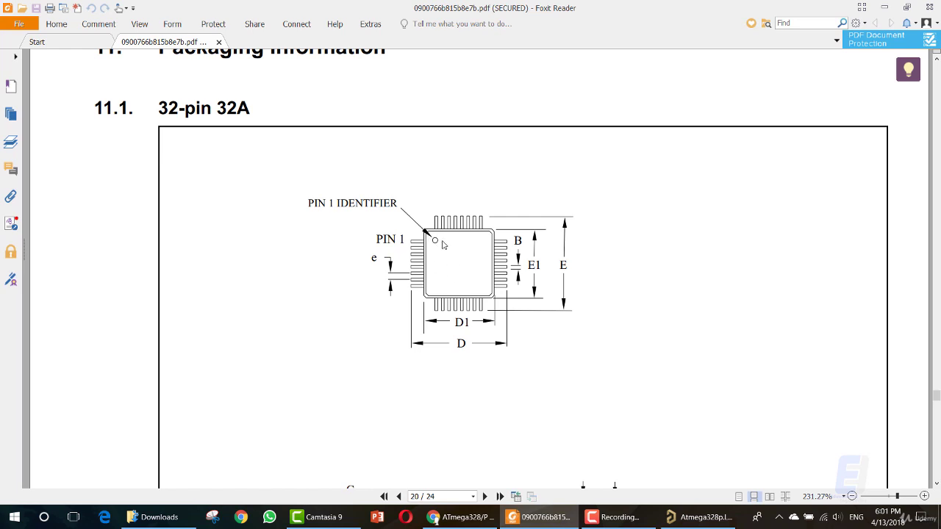
Check the footprint preview in 2D and 3D, then go to the pin dimensions page
{"action": "left_click", "coordinate": [694, 520]}
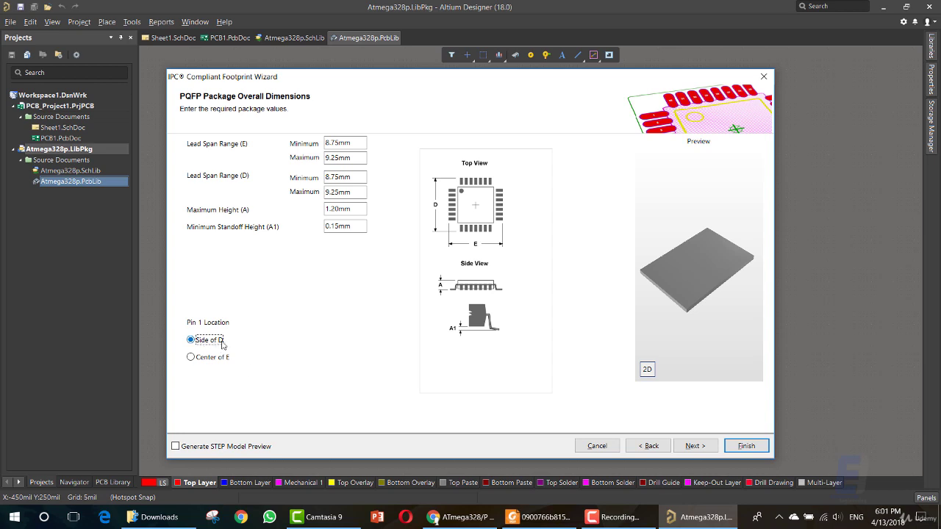
{"action": "left_click", "coordinate": [647, 369]}
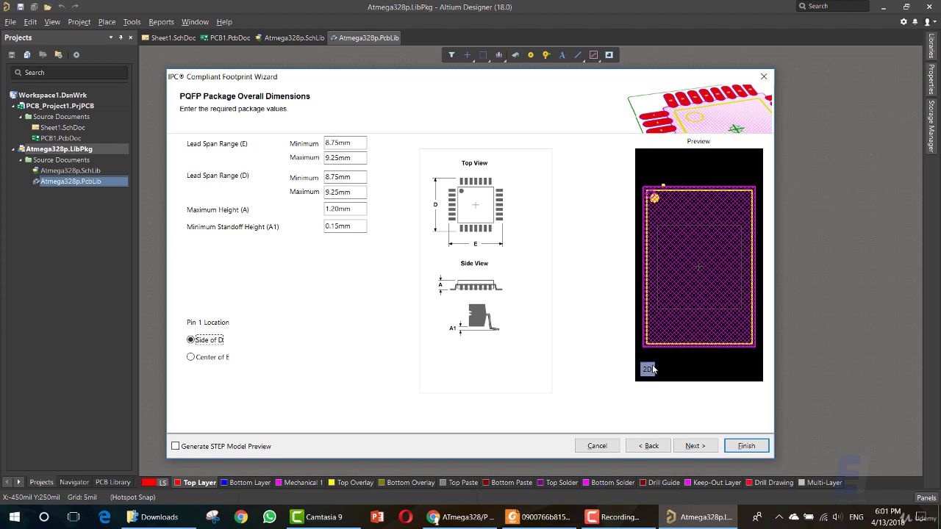
{"action": "left_click", "coordinate": [648, 370]}
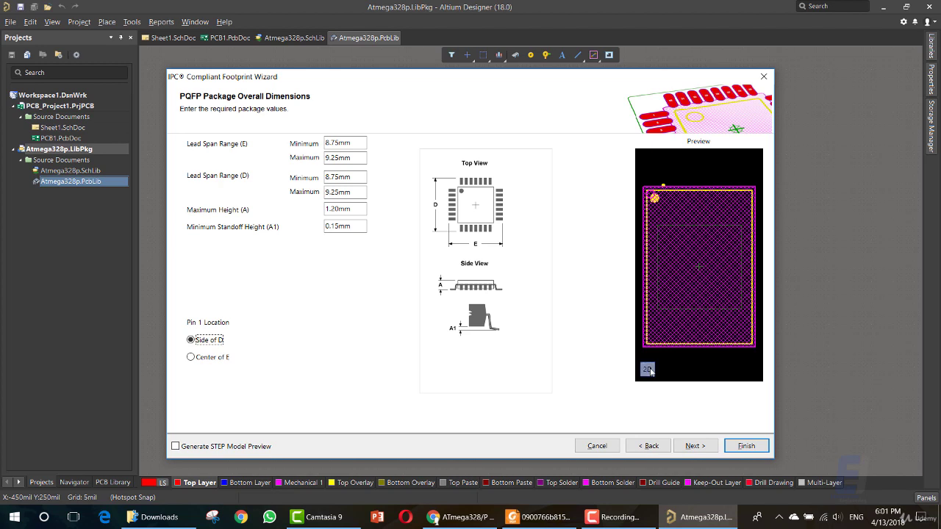
{"action": "left_click", "coordinate": [692, 446]}
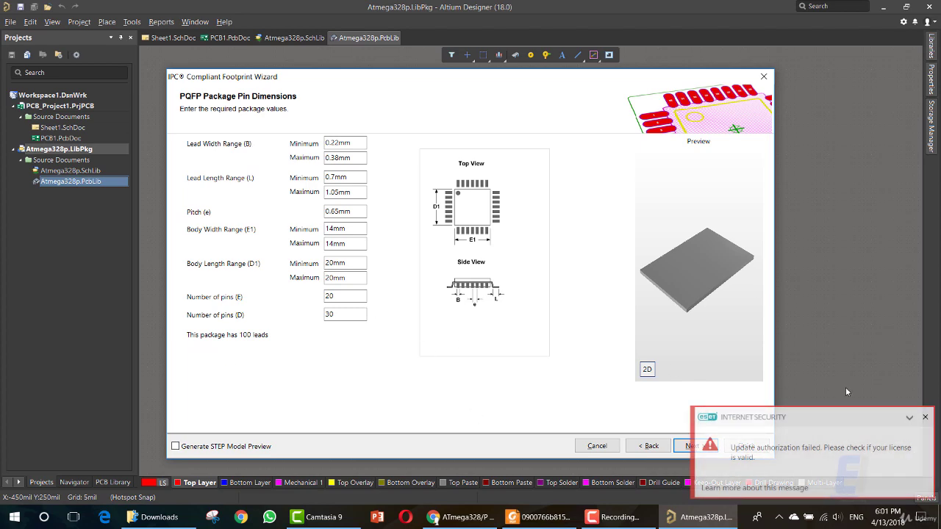
Copy the datasheet's B minimum 0.30 into Lead Width Minimum
{"action": "left_click", "coordinate": [925, 417]}
{"action": "left_click", "coordinate": [541, 517]}
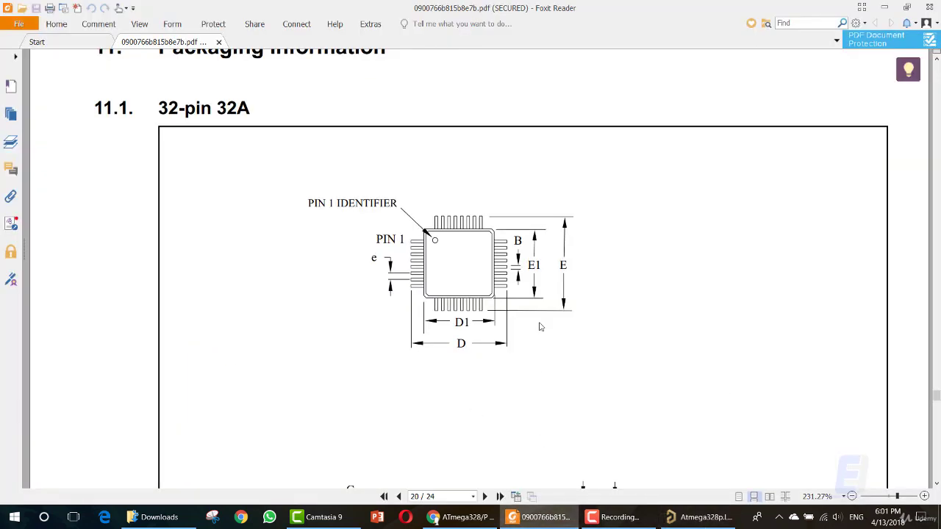
{"action": "scroll", "coordinate": [364, 316], "scroll_direction": "down", "scroll_amount": 5}
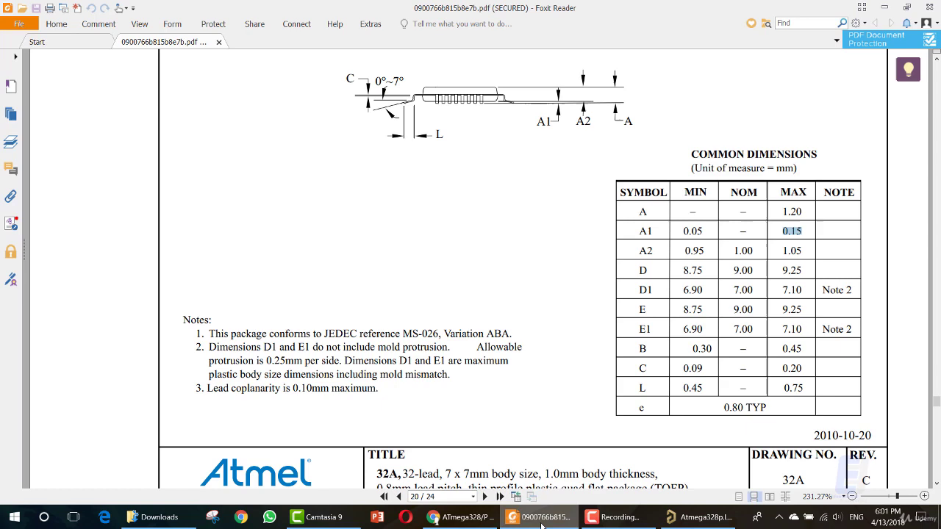
{"action": "left_click", "coordinate": [542, 522]}
{"action": "left_click", "coordinate": [542, 522]}
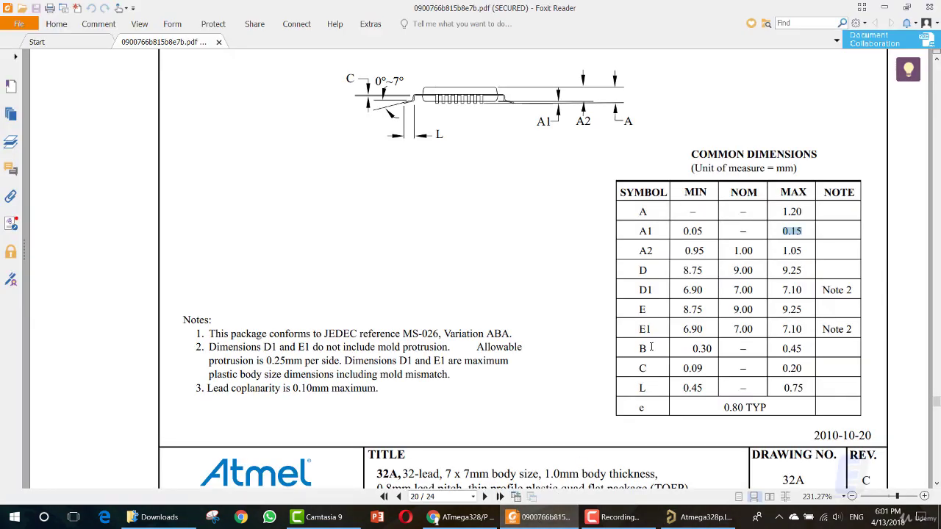
{"action": "left_click_drag", "start_coordinate": [694, 348], "coordinate": [715, 347]}
{"action": "key", "text": "ctrl+c"}
{"action": "left_click", "coordinate": [542, 517]}
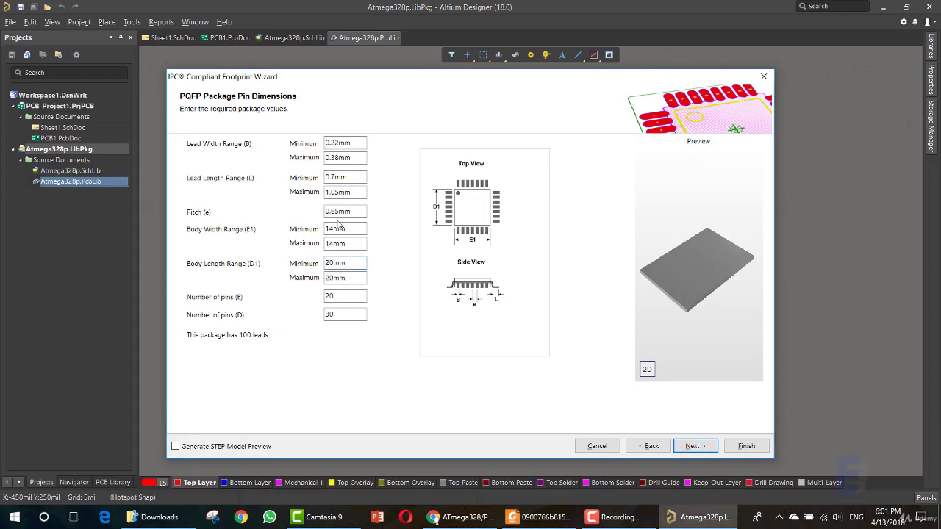
{"action": "double_click", "coordinate": [338, 144]}
{"action": "key", "text": "ctrl+v"}
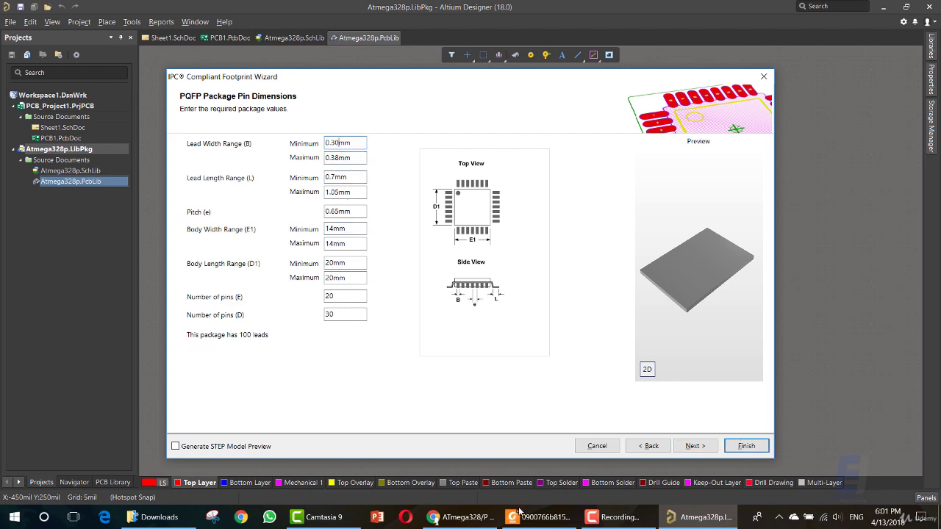
Copy the datasheet's B maximum 0.45 into Lead Width Maximum
{"action": "left_click", "coordinate": [541, 517]}
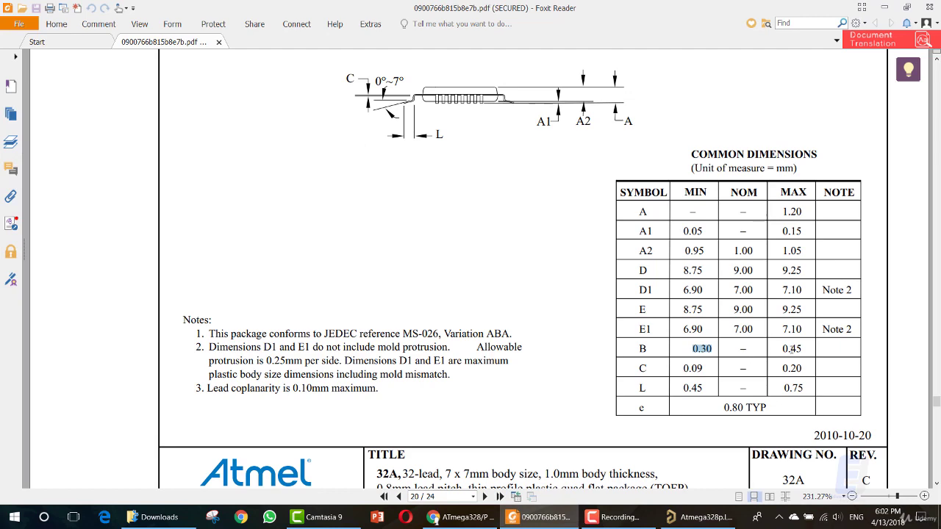
{"action": "left_click_drag", "start_coordinate": [803, 350], "coordinate": [779, 349]}
{"action": "key", "text": "ctrl+c"}
{"action": "left_click", "coordinate": [699, 517]}
{"action": "left_click", "coordinate": [339, 159]}
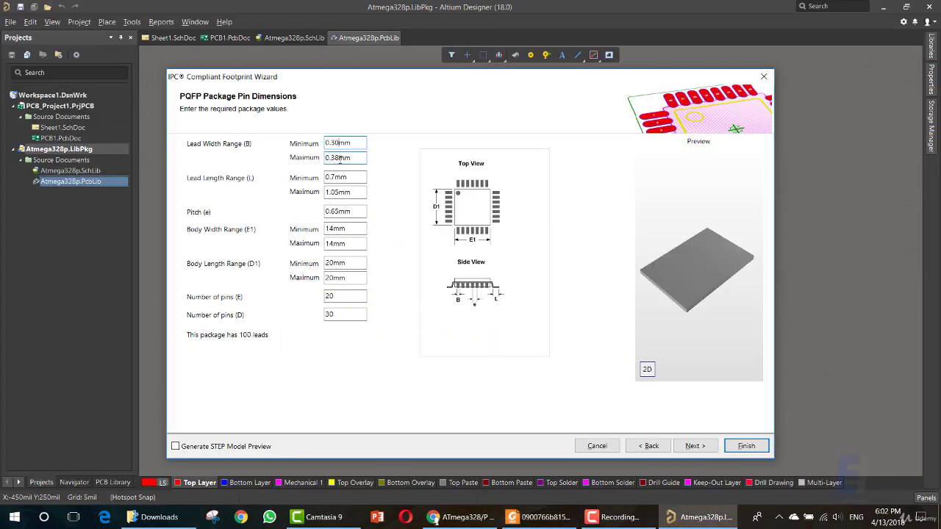
{"action": "double_click", "coordinate": [339, 159]}
{"action": "key", "text": "ctrl+v"}
Copy L minimum 0.45 and maximum 0.75 from the datasheet into the Lead Length fields
{"action": "left_click", "coordinate": [534, 523]}
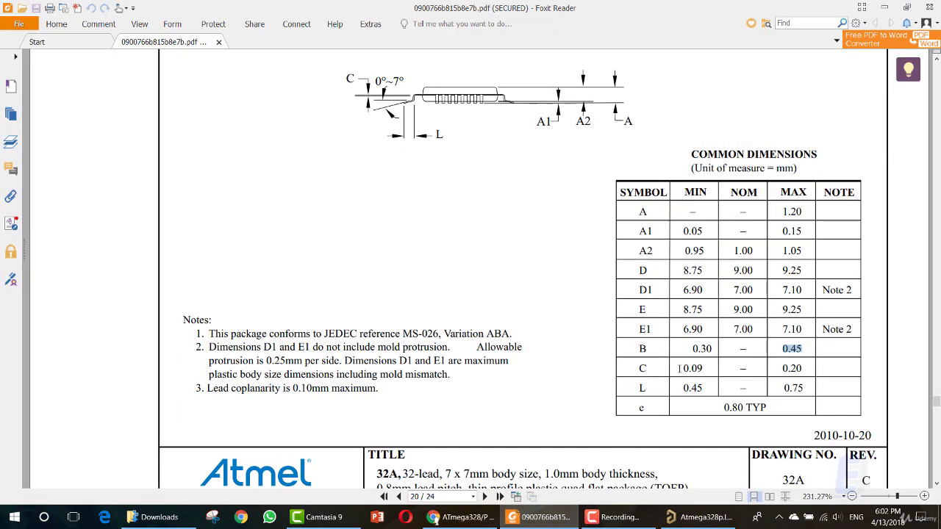
{"action": "double_click", "coordinate": [692, 389]}
{"action": "key", "text": "ctrl+c"}
{"action": "left_click", "coordinate": [698, 517]}
{"action": "double_click", "coordinate": [334, 177]}
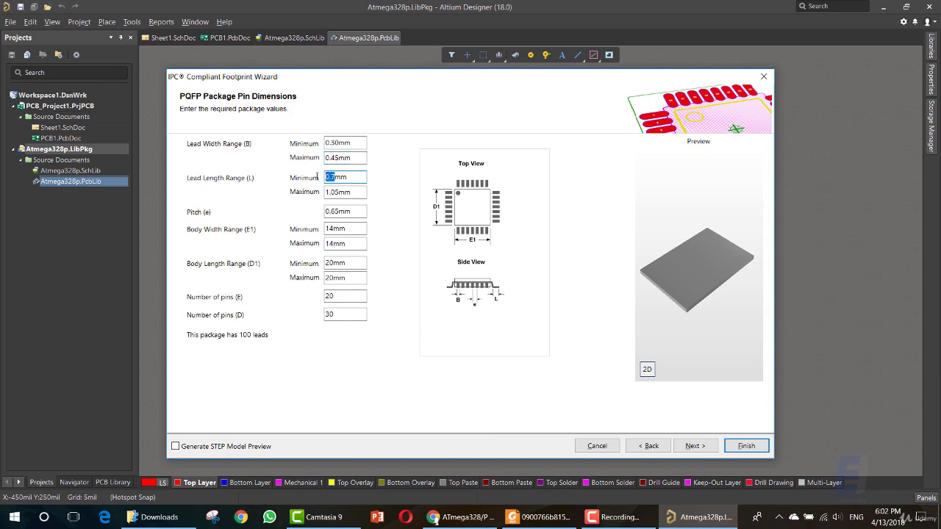
{"action": "key", "text": "ctrl+v"}
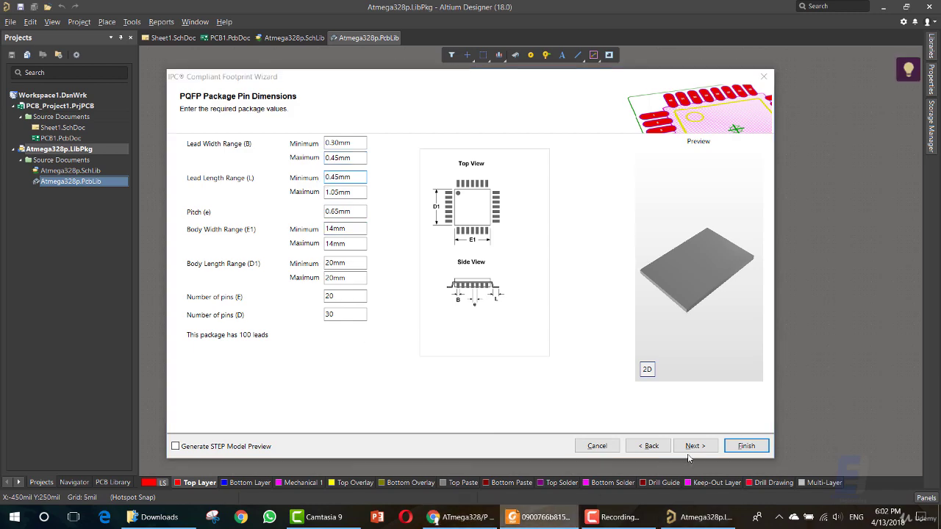
{"action": "left_click", "coordinate": [545, 517]}
{"action": "left_click_drag", "start_coordinate": [804, 385], "coordinate": [785, 383]}
{"action": "key", "text": "ctrl+c"}
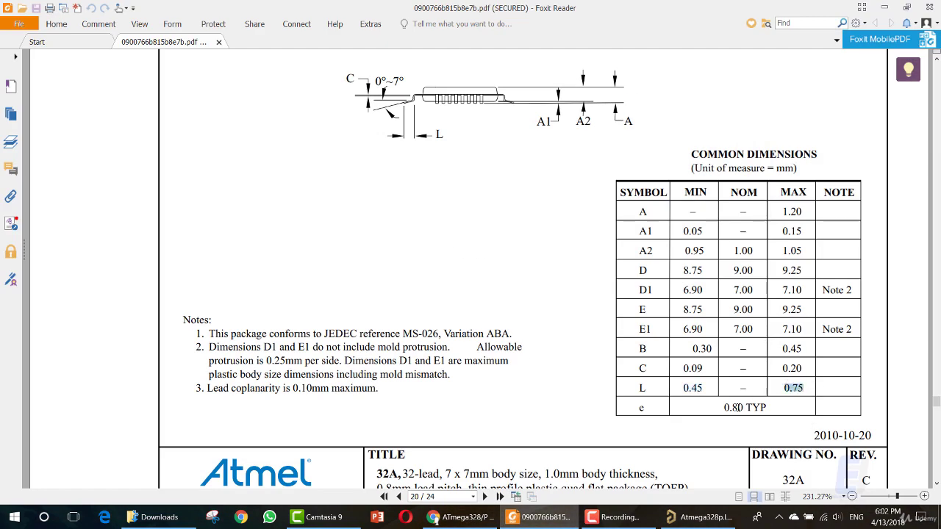
{"action": "left_click", "coordinate": [541, 516]}
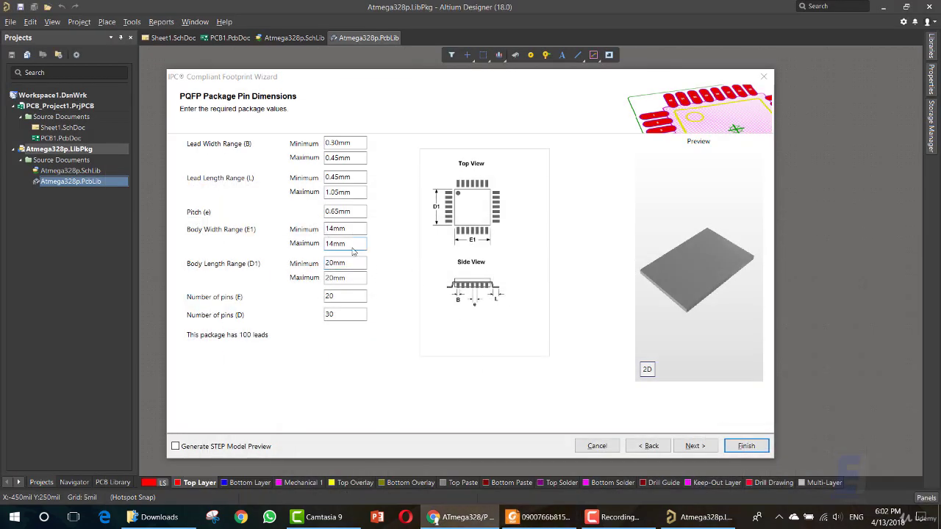
{"action": "double_click", "coordinate": [338, 192]}
{"action": "key", "text": "ctrl+v"}
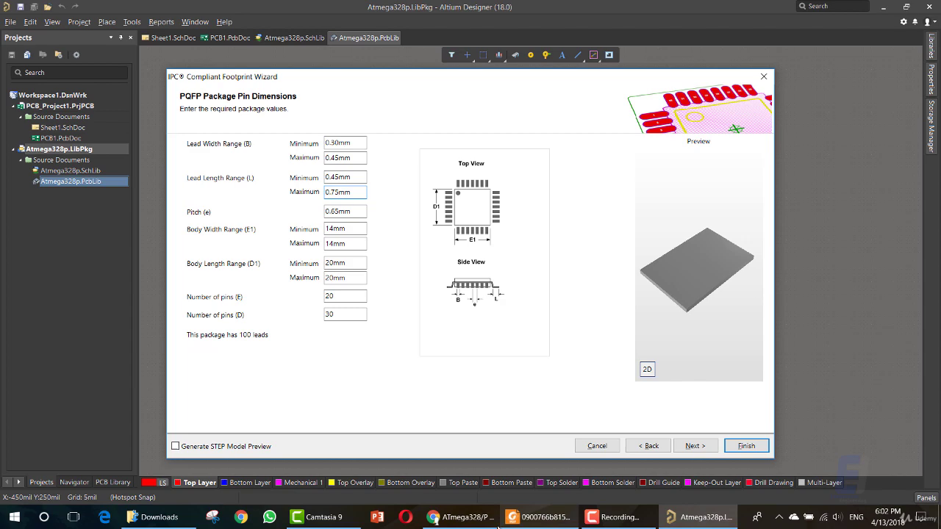
Copy the datasheet pitch e of 0.80 into the Pitch field
{"action": "left_click", "coordinate": [484, 519]}
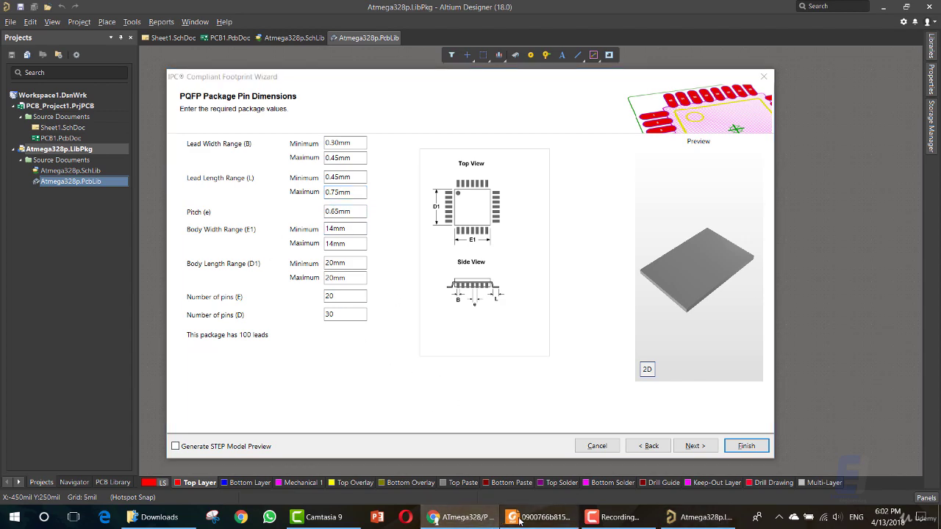
{"action": "left_click", "coordinate": [521, 519]}
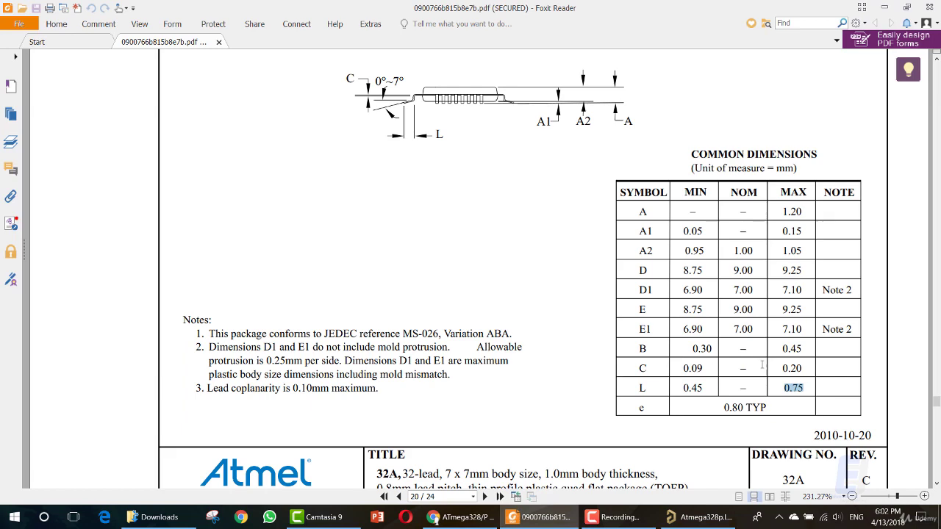
{"action": "left_click_drag", "start_coordinate": [710, 406], "coordinate": [743, 408]}
{"action": "key", "text": "ctrl+c"}
{"action": "left_click", "coordinate": [463, 518]}
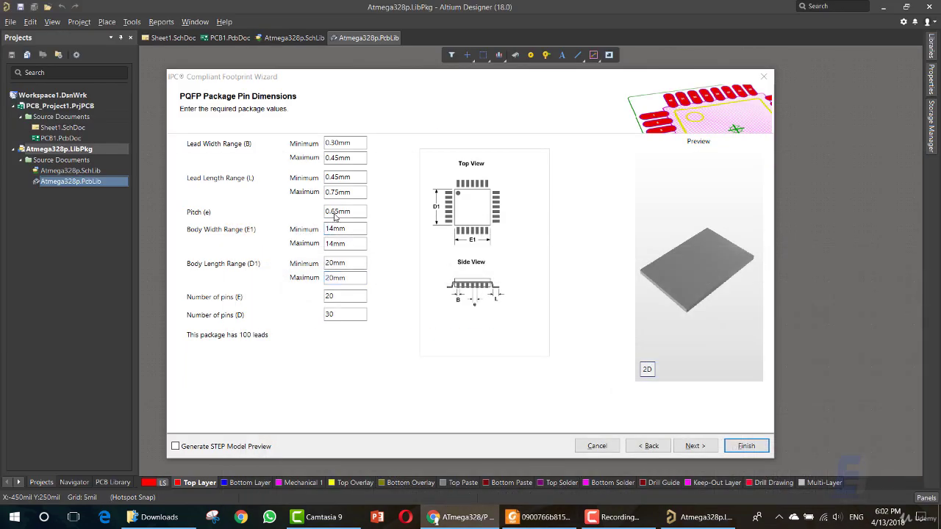
{"action": "left_click_drag", "start_coordinate": [326, 211], "coordinate": [338, 211]}
{"action": "key", "text": "ctrl+v"}
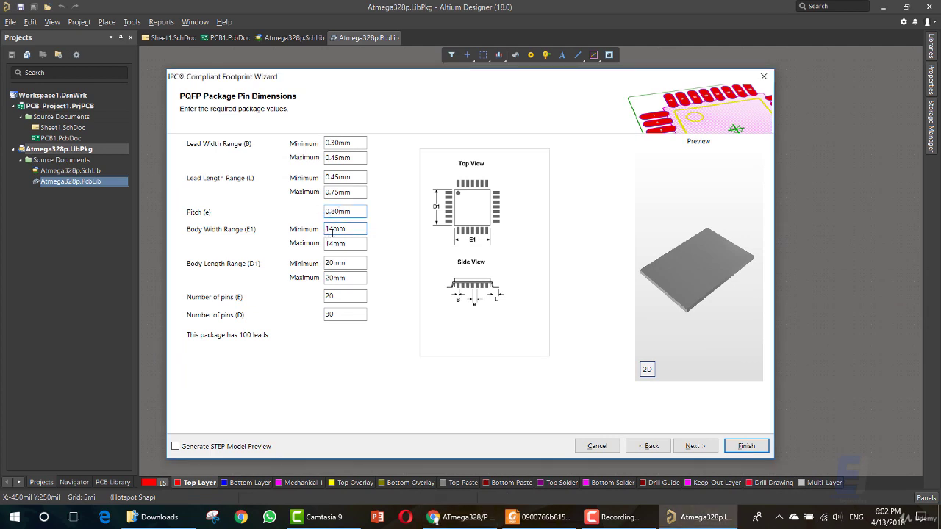
Copy E1 minimum 6.90 and maximum 7.10 into the Body Width fields
{"action": "left_click", "coordinate": [446, 521]}
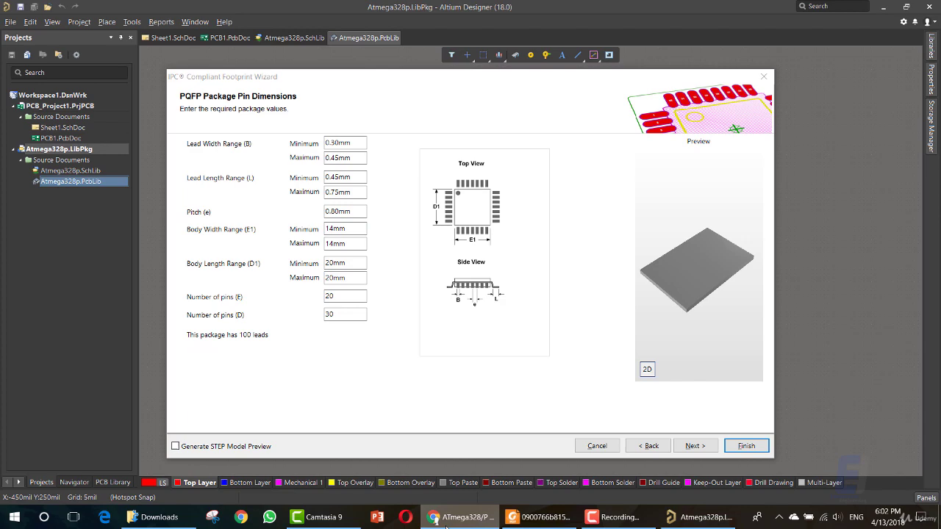
{"action": "left_click", "coordinate": [509, 520]}
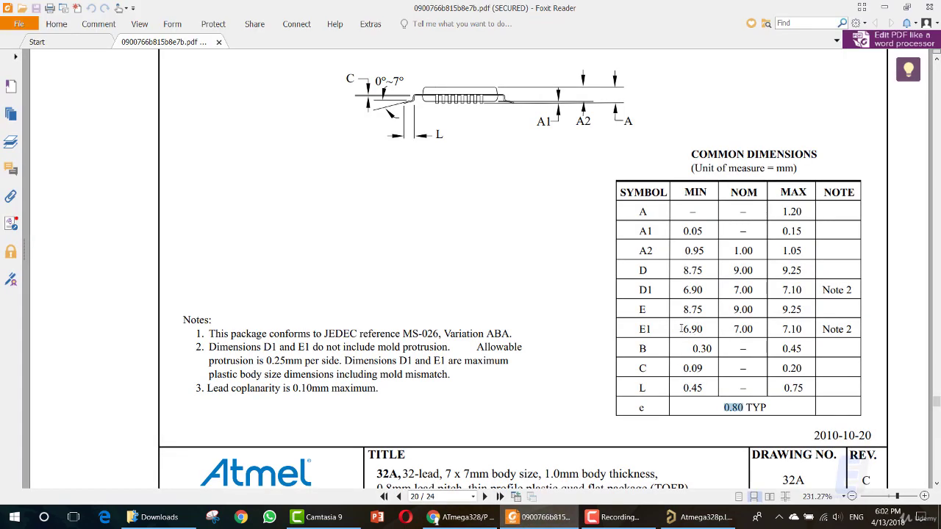
{"action": "left_click_drag", "start_coordinate": [681, 329], "coordinate": [696, 331]}
{"action": "key", "text": "ctrl+c"}
{"action": "left_click", "coordinate": [570, 520]}
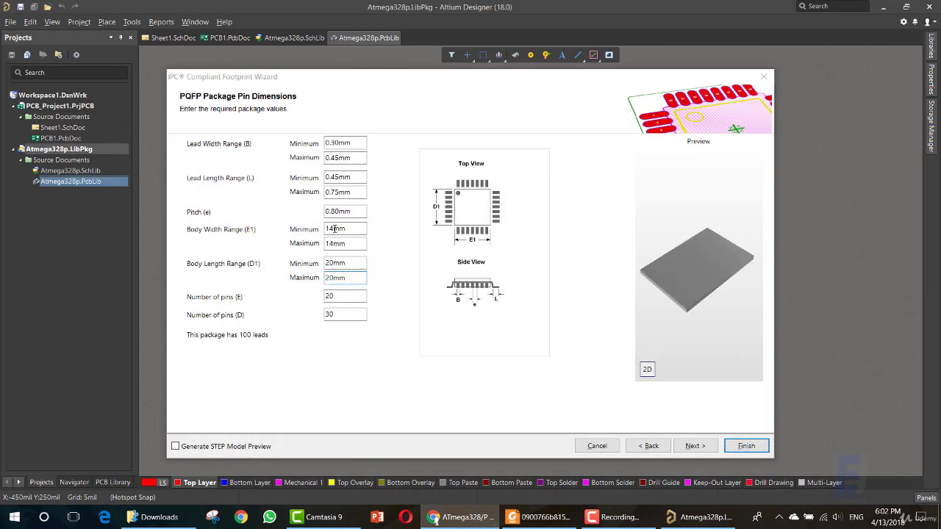
{"action": "left_click", "coordinate": [334, 228]}
{"action": "key", "text": "ctrl+v"}
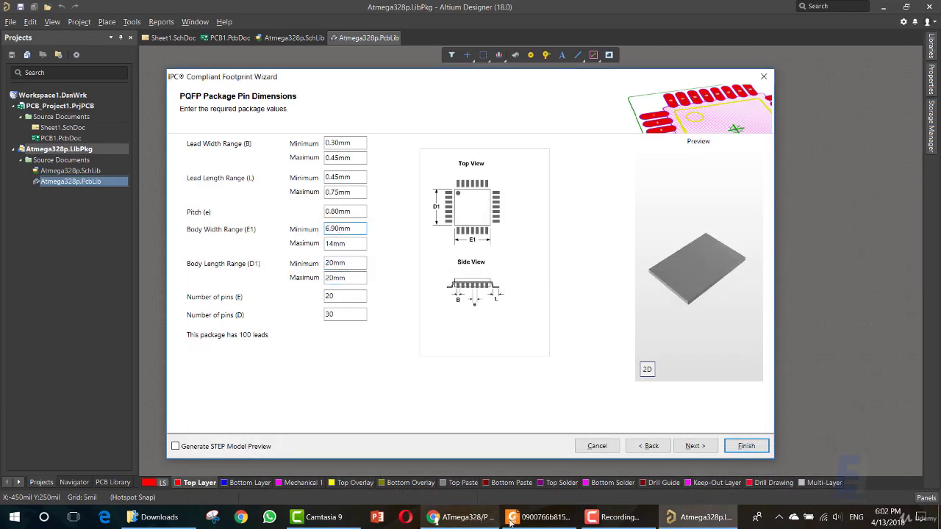
{"action": "left_click", "coordinate": [535, 517]}
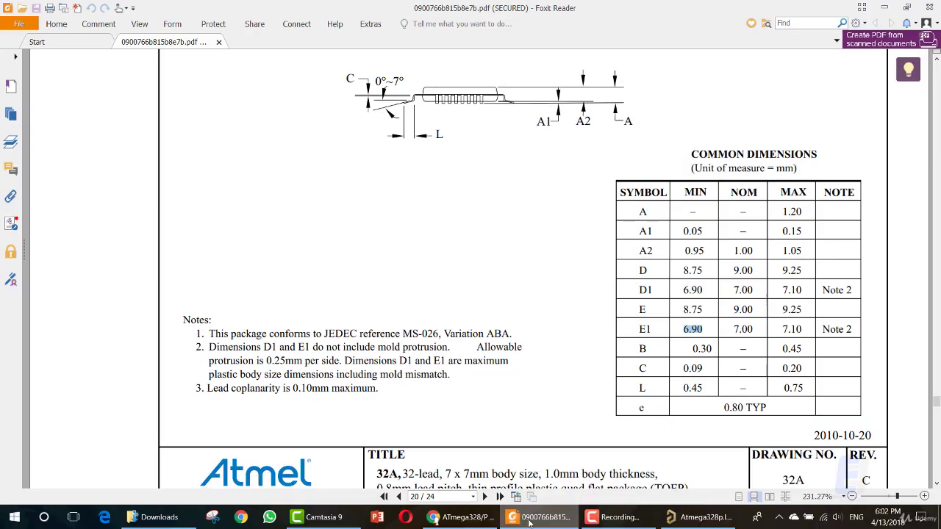
{"action": "double_click", "coordinate": [785, 332]}
{"action": "key", "text": "ctrl+c"}
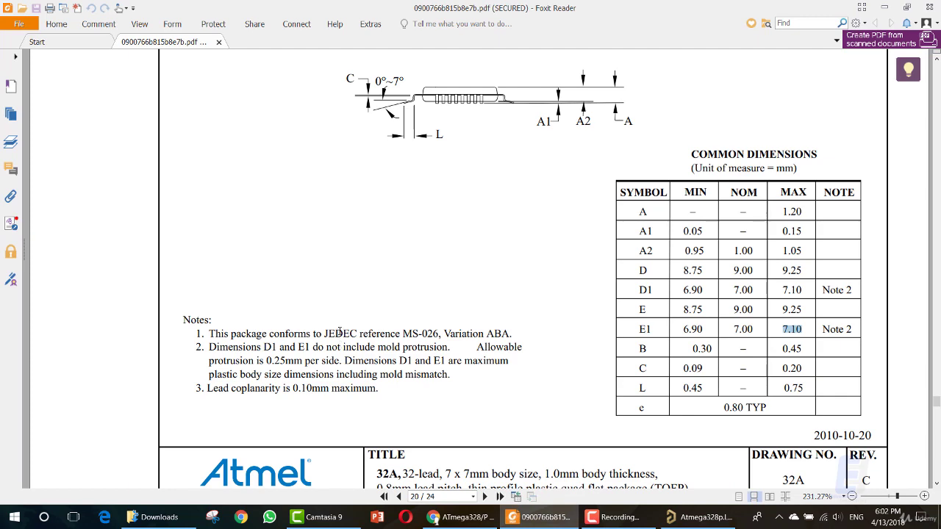
{"action": "left_click", "coordinate": [697, 517]}
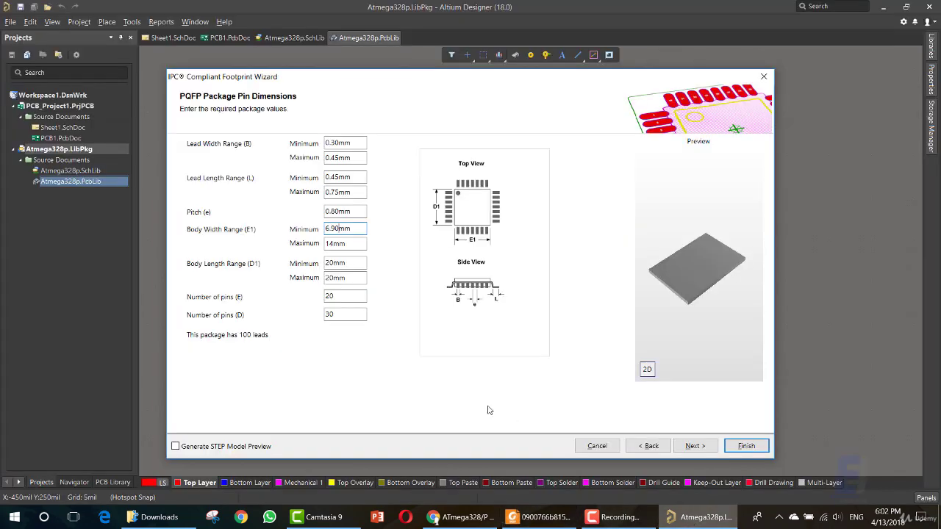
{"action": "double_click", "coordinate": [334, 245]}
{"action": "key", "text": "ctrl+v"}
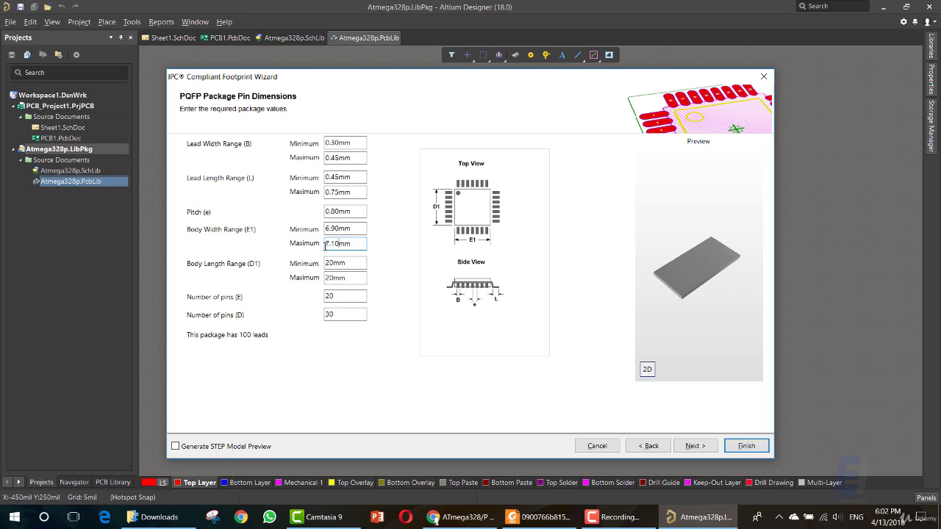
Set the Body Length range to 6.90–7.10mm and refresh the preview
{"action": "left_click", "coordinate": [526, 522]}
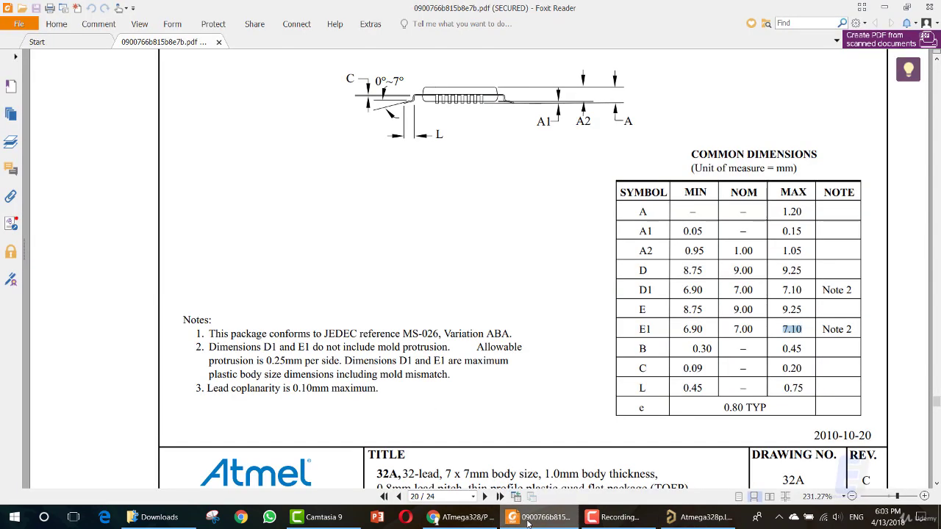
{"action": "left_click", "coordinate": [528, 522]}
{"action": "left_click", "coordinate": [528, 522]}
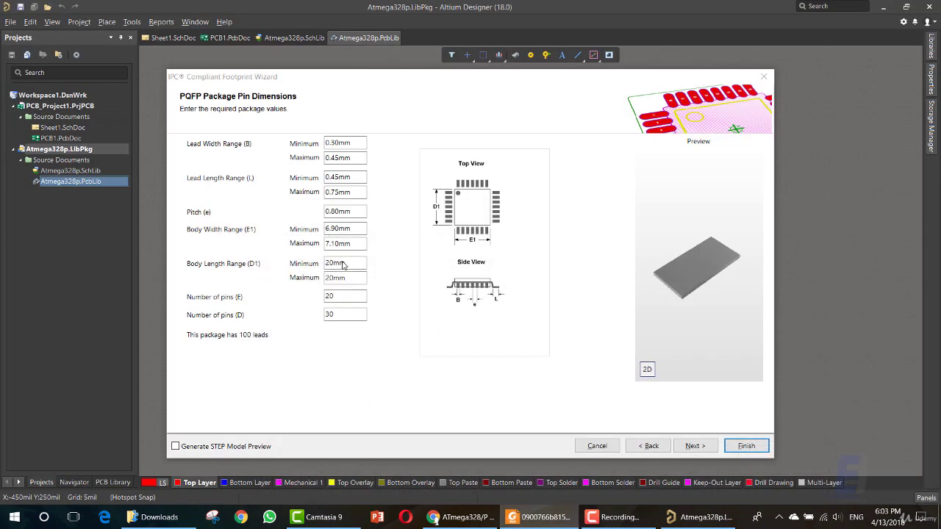
{"action": "left_click", "coordinate": [528, 518]}
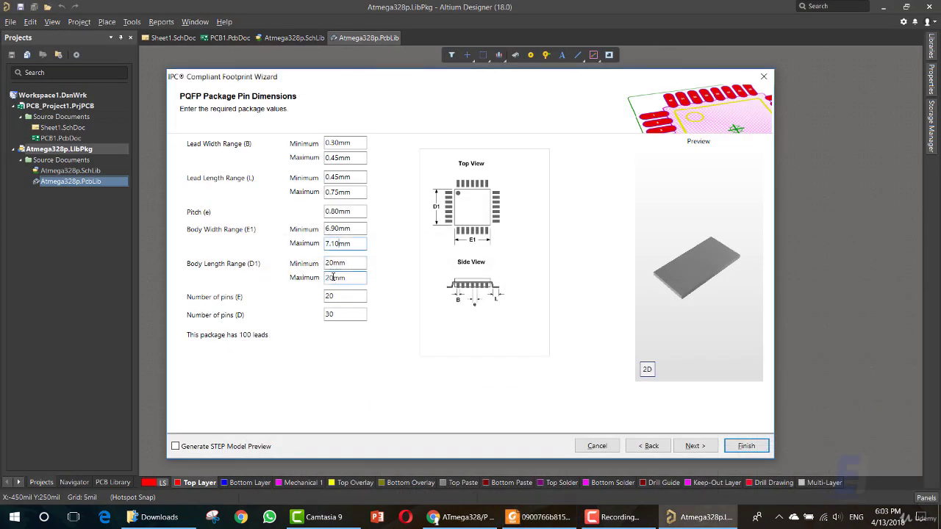
{"action": "left_click", "coordinate": [330, 277]}
{"action": "left_click", "coordinate": [338, 229]}
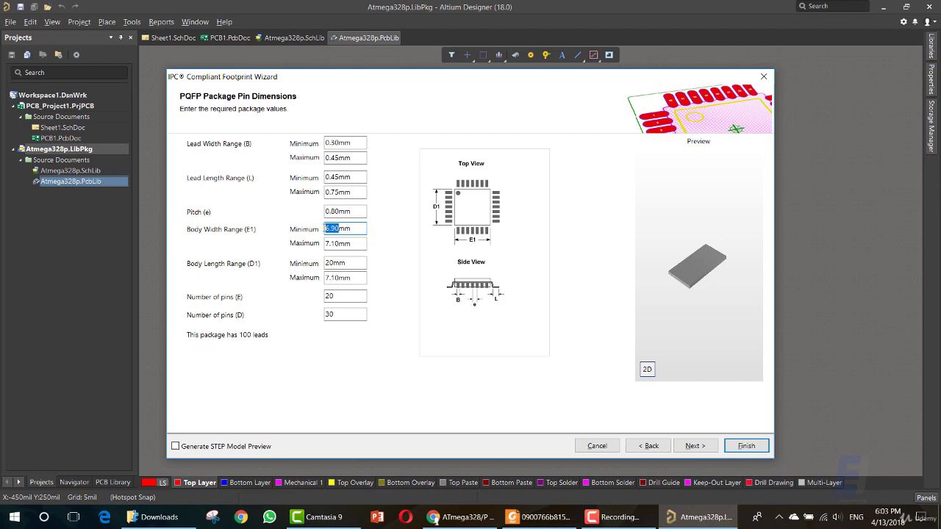
{"action": "left_click", "coordinate": [335, 262]}
{"action": "type", "text": "6.90"}
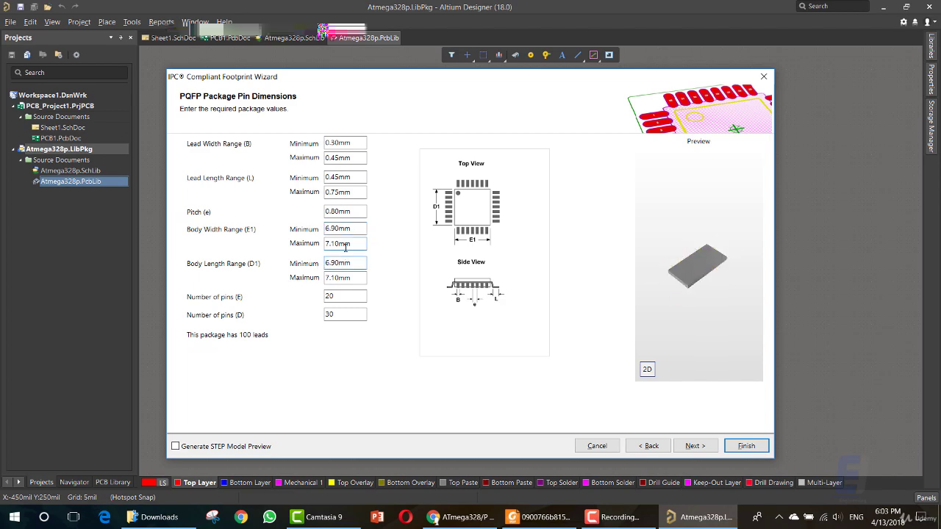
{"action": "left_click", "coordinate": [346, 247]}
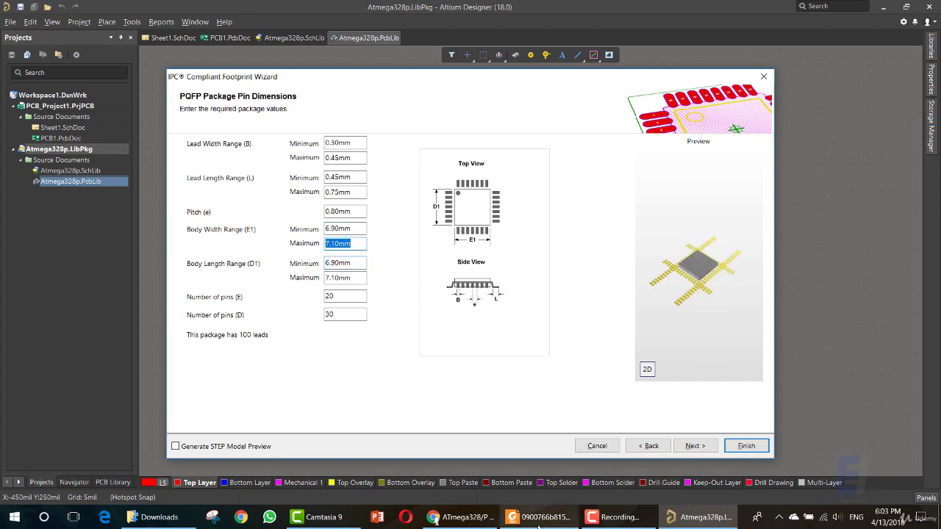
{"action": "key", "text": "alt+Tab"}
{"action": "key", "text": "alt+Tab"}
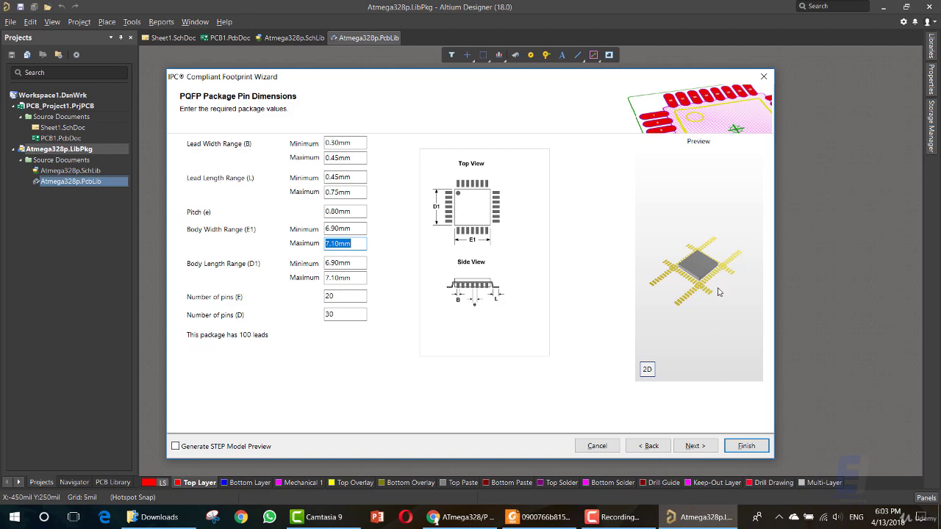
{"action": "left_click", "coordinate": [526, 519]}
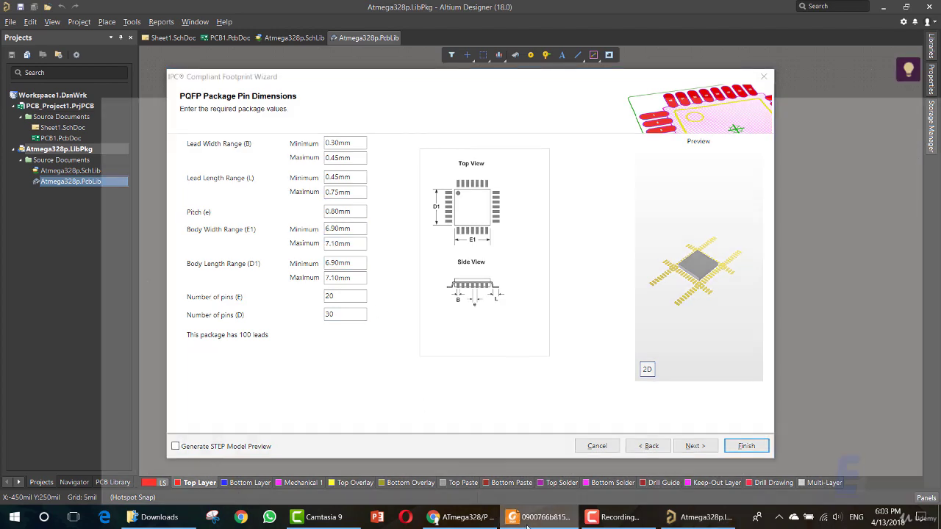
{"action": "left_click", "coordinate": [527, 521]}
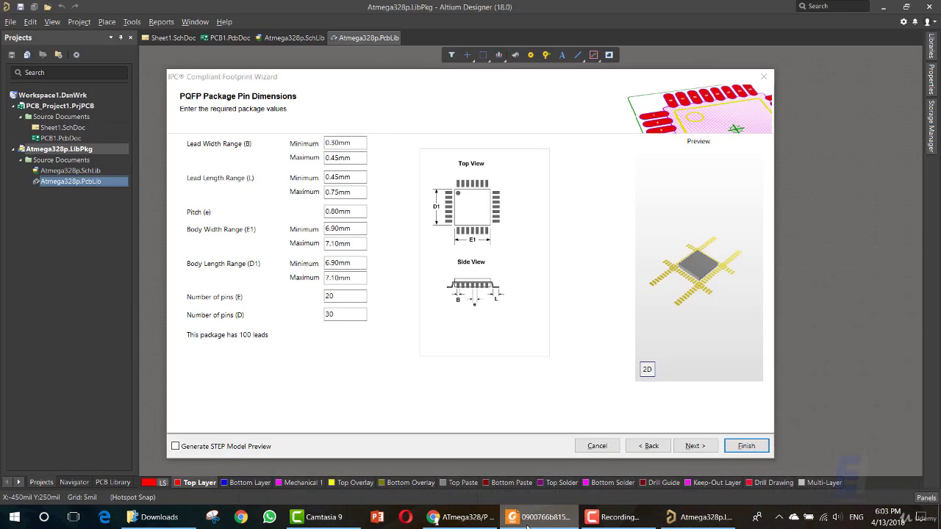
Check the nominal E dimension 9.00 in the datasheet's Common Dimensions table
{"action": "left_click", "coordinate": [526, 519]}
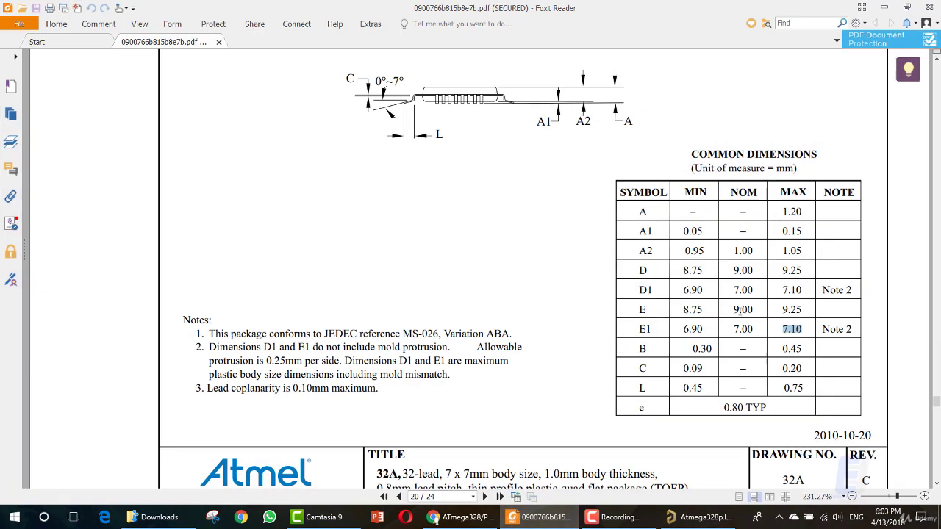
{"action": "left_click_drag", "start_coordinate": [729, 309], "coordinate": [752, 310]}
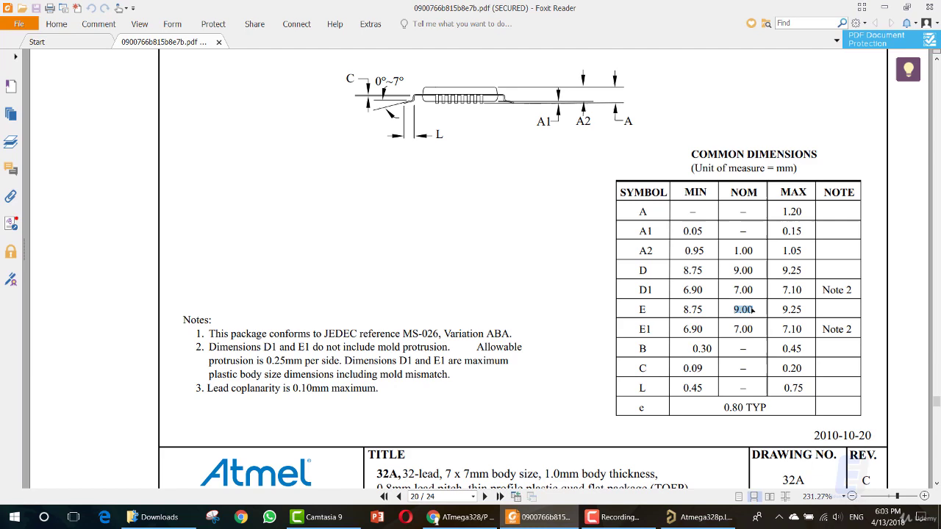
{"action": "left_click", "coordinate": [540, 518]}
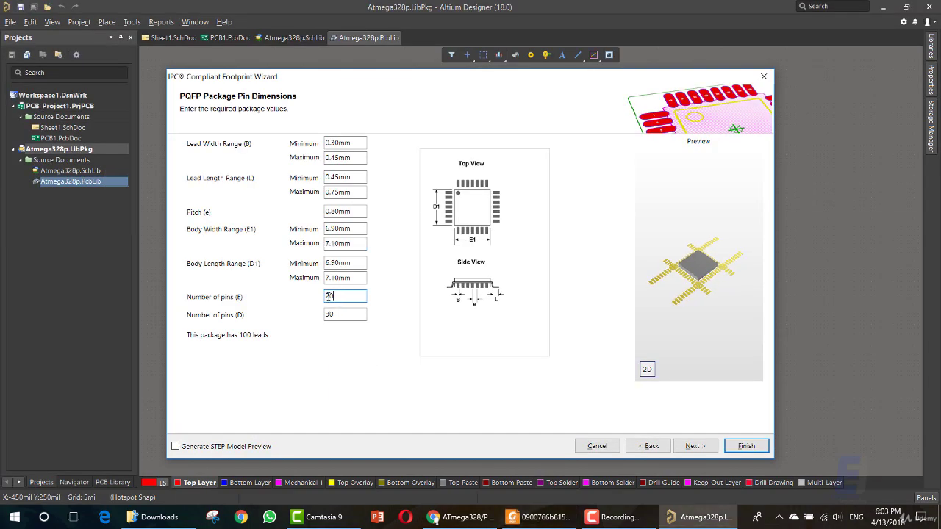
Set the pin counts for sides E and D to 8 each, per the datasheet
{"action": "double_click", "coordinate": [340, 296]}
{"action": "double_click", "coordinate": [344, 314]}
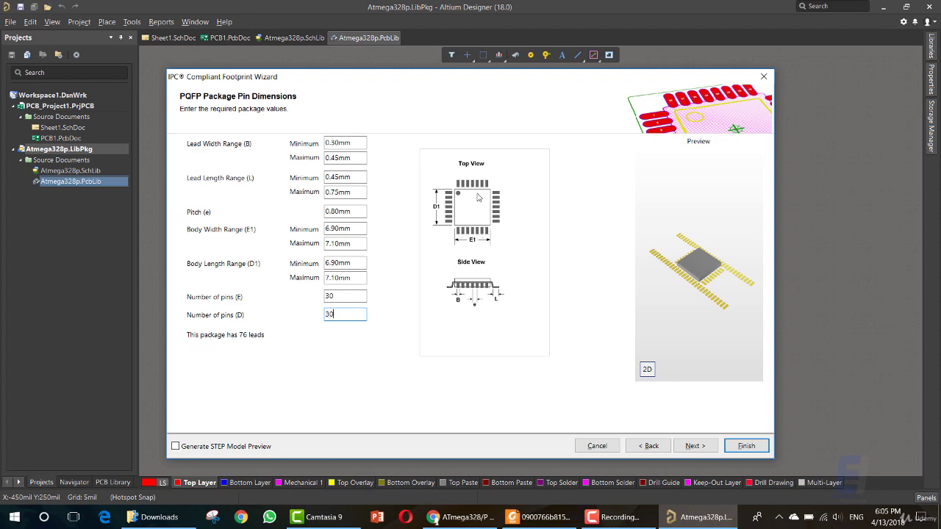
{"action": "left_click", "coordinate": [543, 517]}
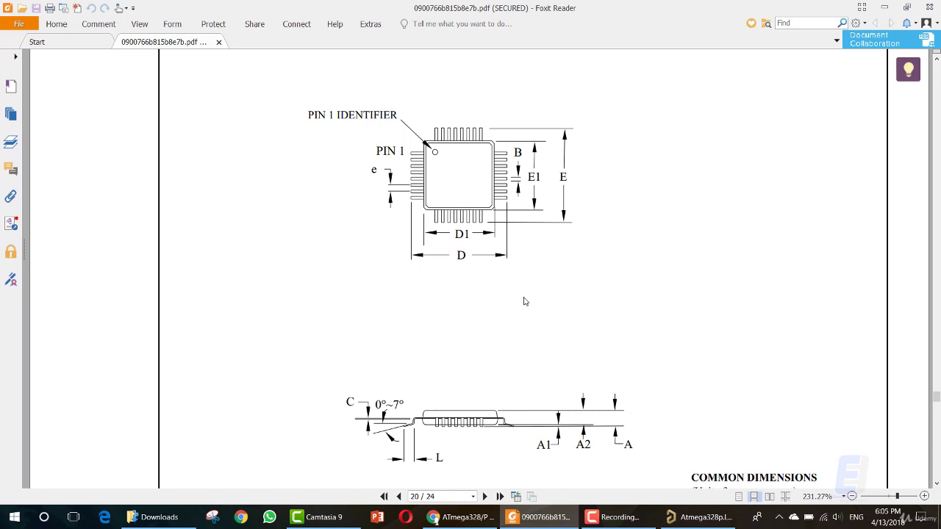
{"action": "left_click", "coordinate": [702, 517]}
{"action": "type", "text": "30"}
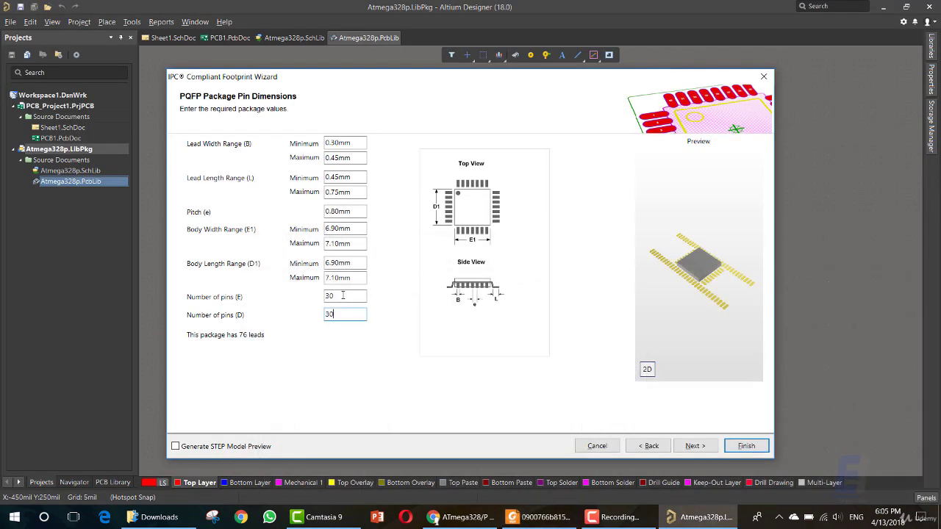
{"action": "left_click", "coordinate": [317, 297]}
{"action": "type", "text": "8"}
{"action": "left_click", "coordinate": [316, 314]}
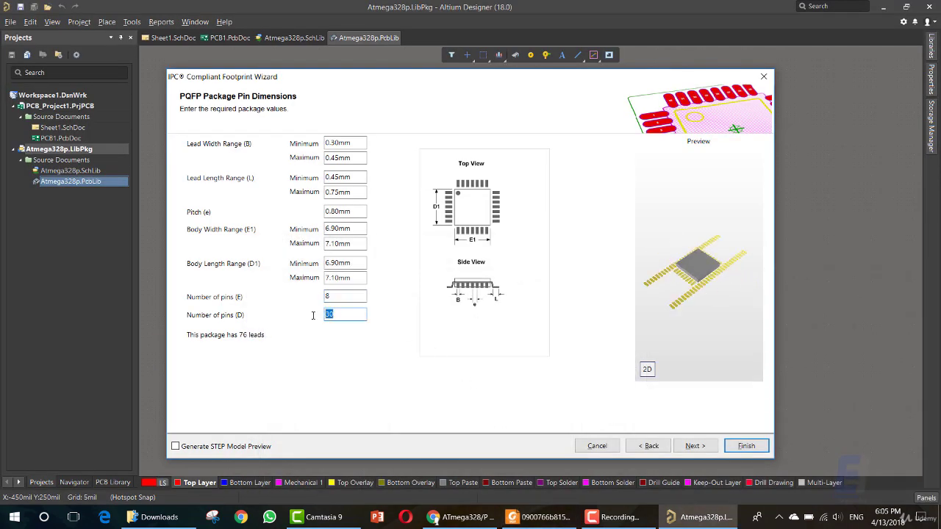
{"action": "type", "text": "8"}
{"action": "left_click", "coordinate": [341, 297]}
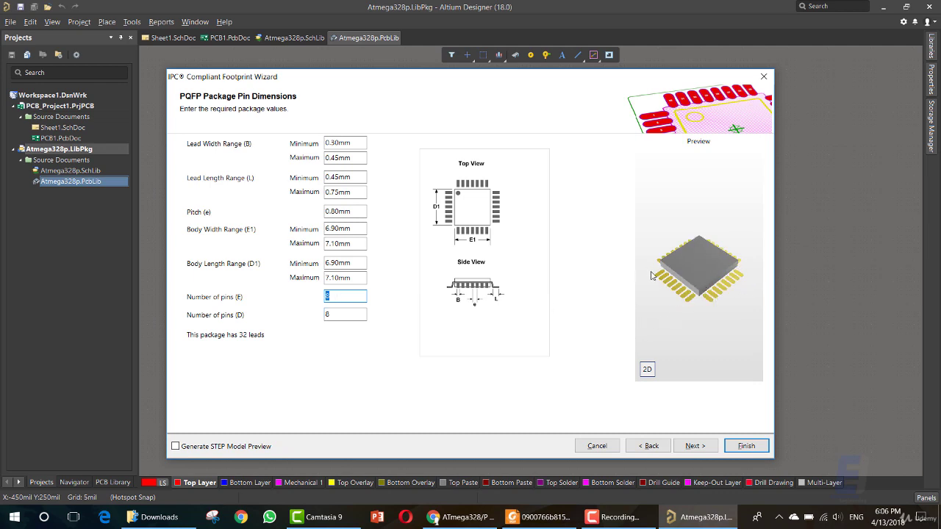
Compare the 2D footprint and 3D chip previews, then go to the thermal pad page
{"action": "left_click", "coordinate": [648, 372]}
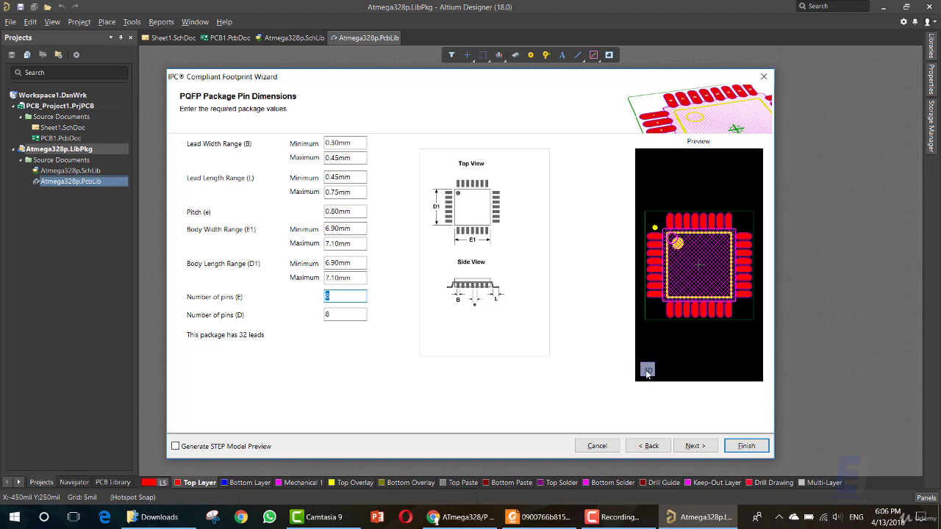
{"action": "left_click", "coordinate": [647, 372]}
{"action": "left_click", "coordinate": [648, 373]}
{"action": "left_click", "coordinate": [648, 371]}
{"action": "left_click", "coordinate": [647, 372]}
{"action": "left_click", "coordinate": [647, 371]}
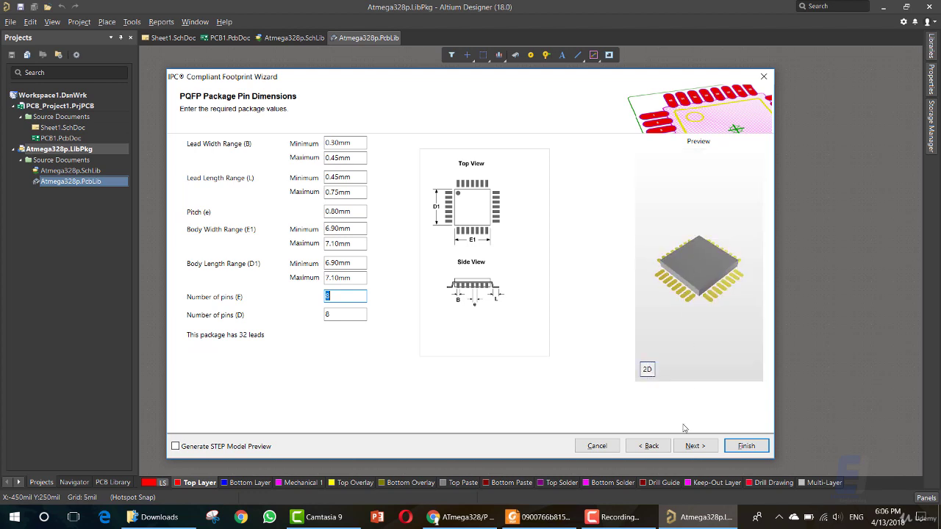
{"action": "left_click", "coordinate": [689, 446]}
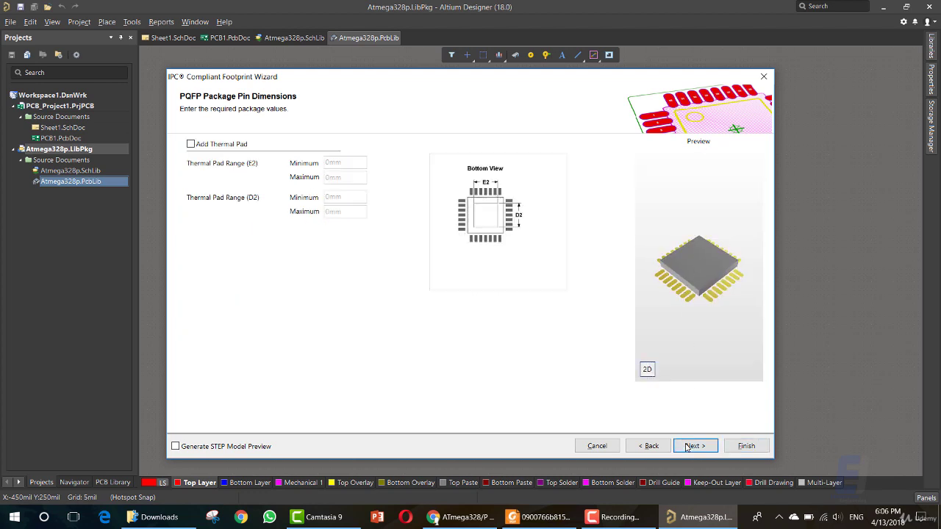
Leave the thermal pad off and accept calculated heel spacing to reach Solder Fillets
{"action": "left_click", "coordinate": [226, 144]}
{"action": "left_click", "coordinate": [227, 145]}
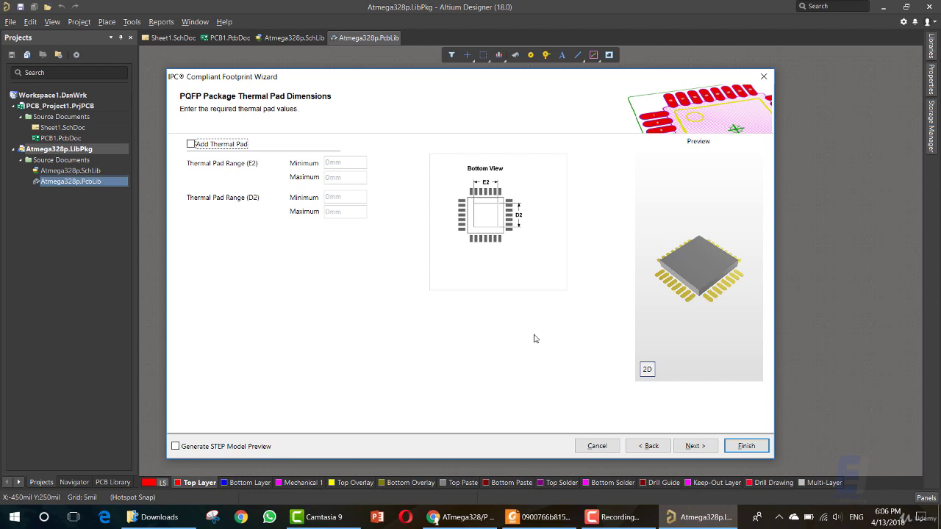
{"action": "left_click", "coordinate": [696, 447]}
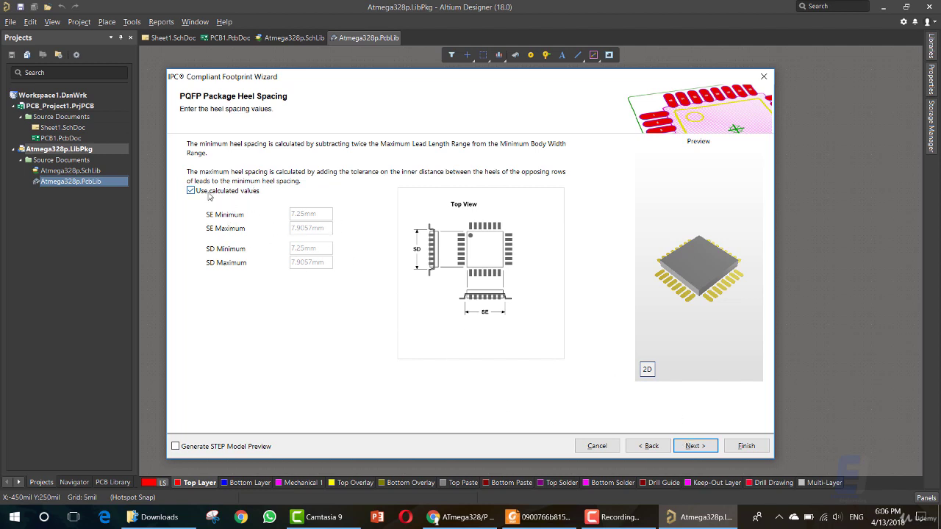
{"action": "left_click", "coordinate": [693, 446]}
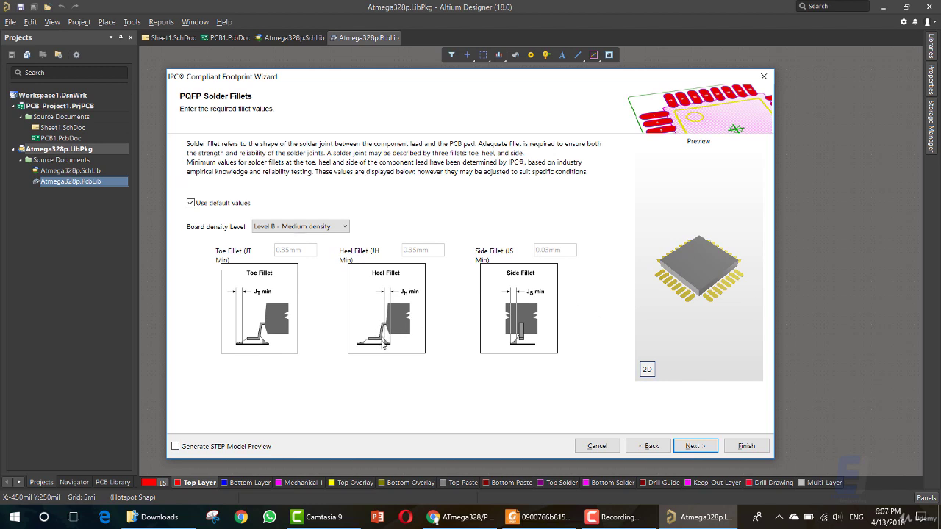
Accept the default component, IPC, pad, silkscreen and courtyard values
{"action": "left_click", "coordinate": [694, 446]}
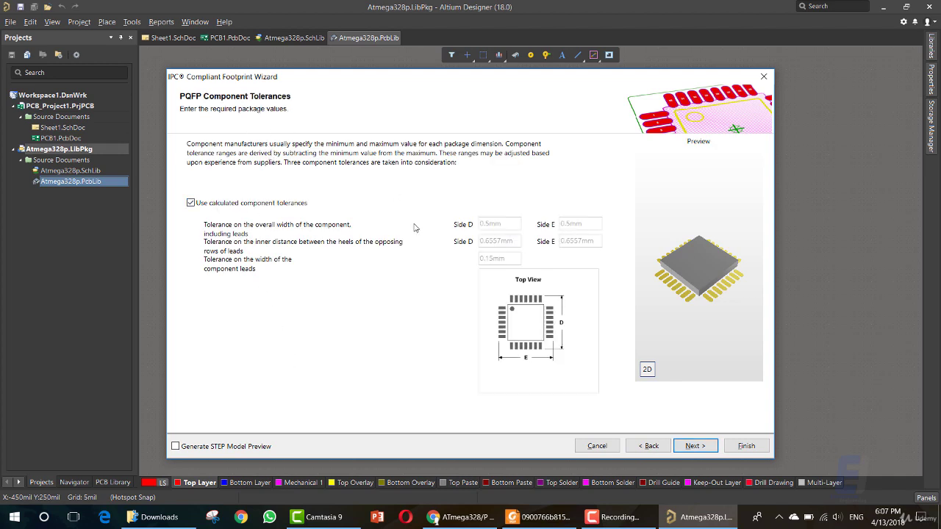
{"action": "left_click", "coordinate": [695, 446]}
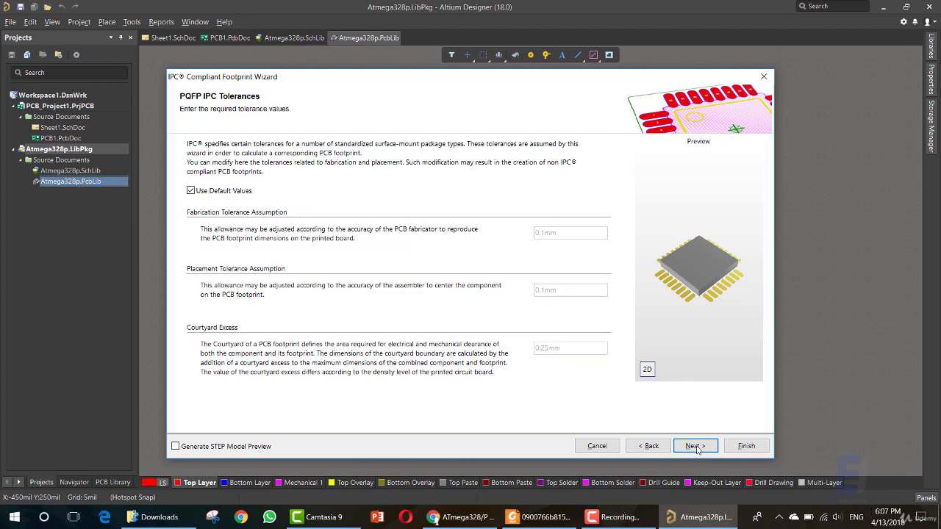
{"action": "left_click", "coordinate": [695, 447]}
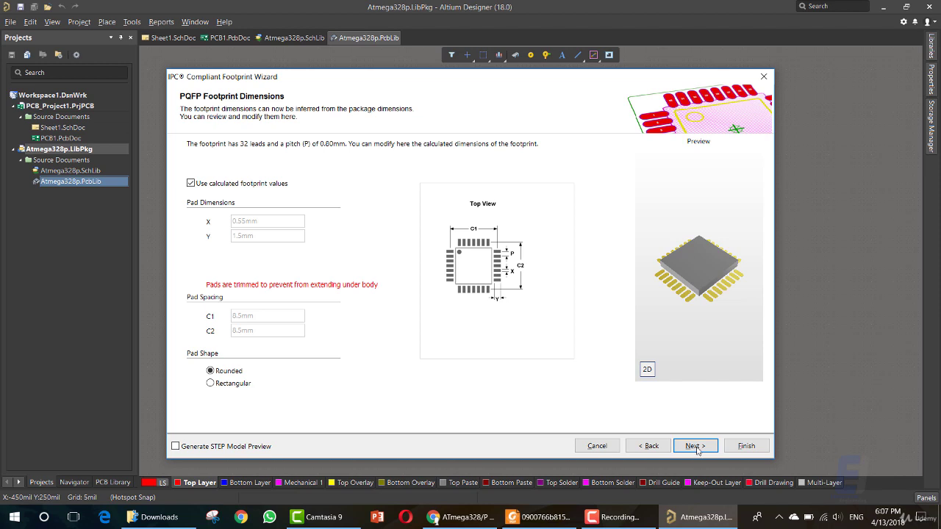
{"action": "left_click", "coordinate": [695, 446]}
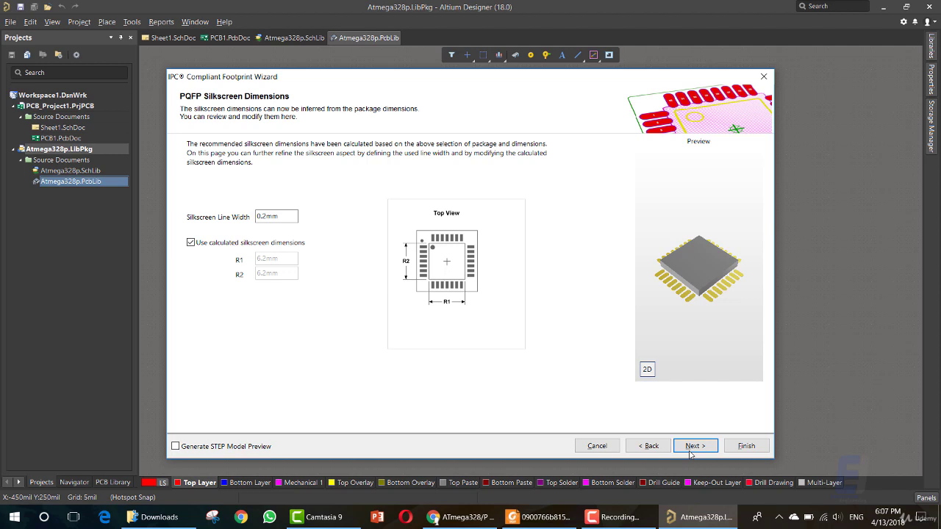
{"action": "left_click", "coordinate": [693, 446]}
Keep the name TQFP80P900X900X120-32N, store it in the current PcbLib with an embedded STEP model
{"action": "left_click", "coordinate": [691, 447]}
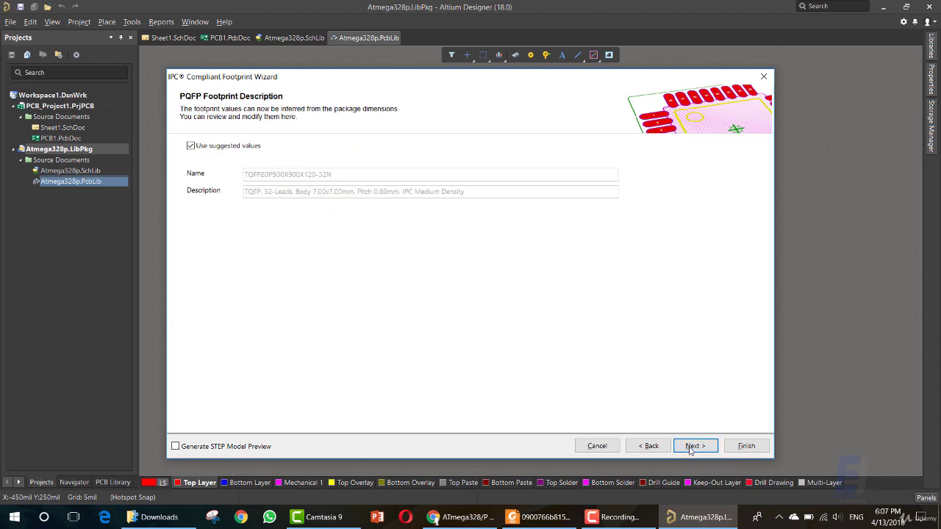
{"action": "left_click", "coordinate": [691, 446]}
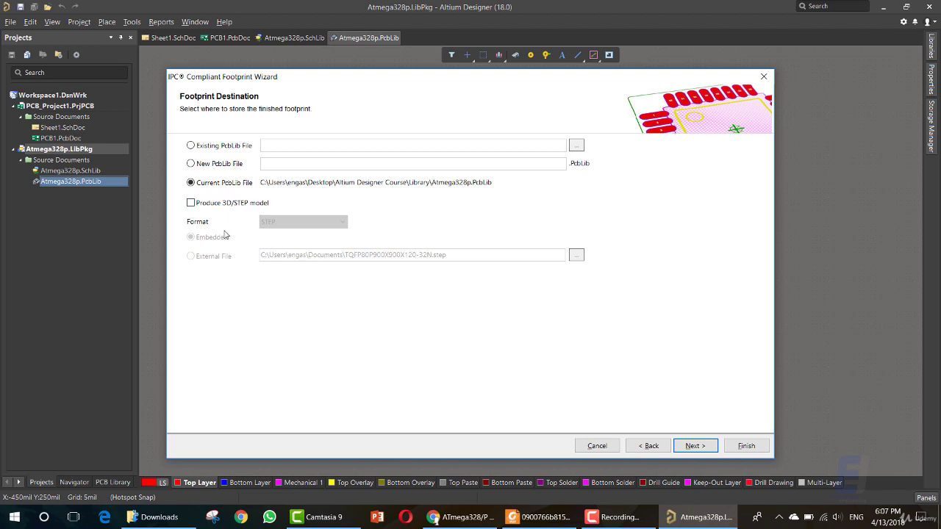
{"action": "left_click", "coordinate": [207, 205]}
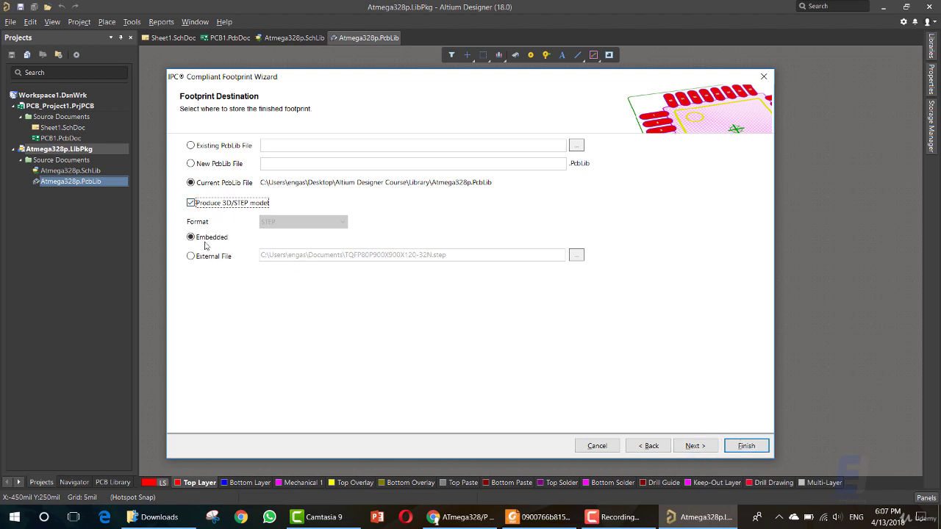
{"action": "left_click", "coordinate": [687, 446]}
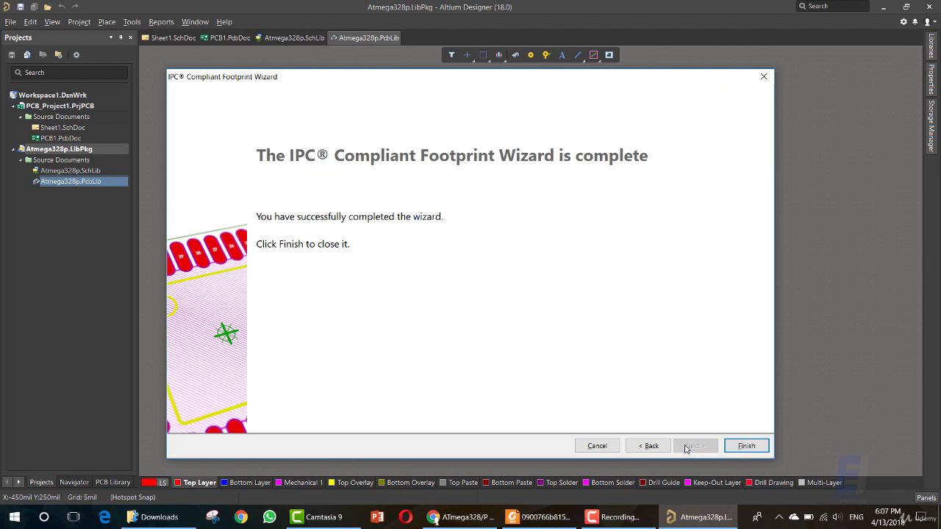
Finish the wizard and zoom in to inspect the generated 32-pad footprint
{"action": "left_click", "coordinate": [740, 445]}
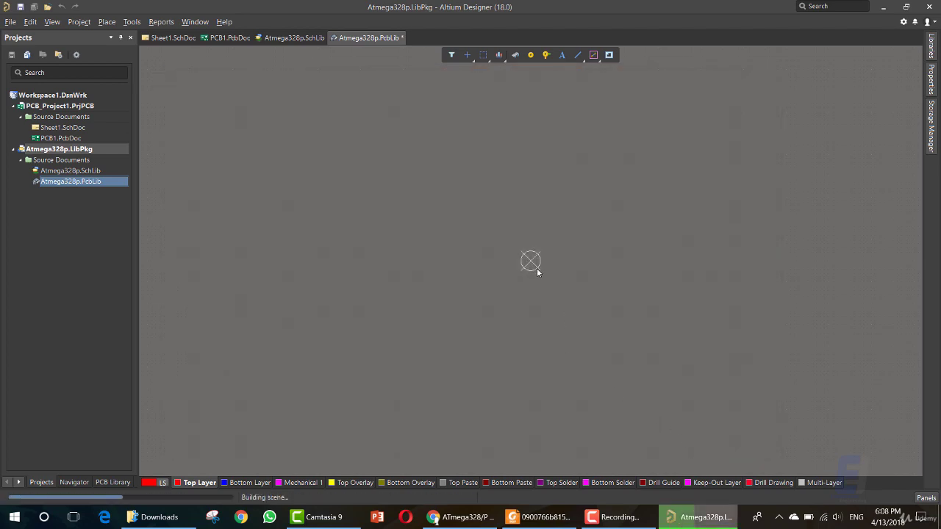
{"action": "scroll", "coordinate": [463, 289], "scroll_direction": "down", "scroll_amount": 2}
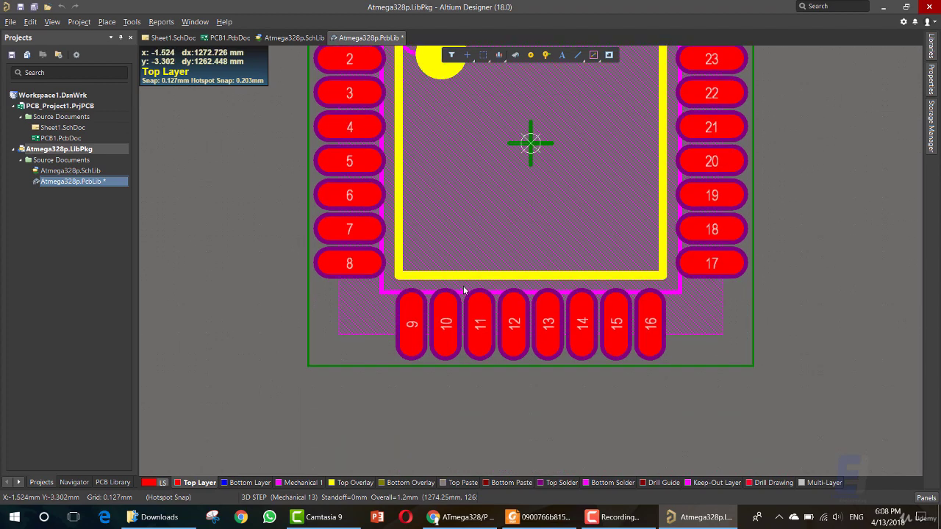
{"action": "scroll", "coordinate": [463, 289], "scroll_direction": "up", "scroll_amount": 3}
{"action": "scroll", "coordinate": [463, 289], "scroll_direction": "down", "scroll_amount": 1}
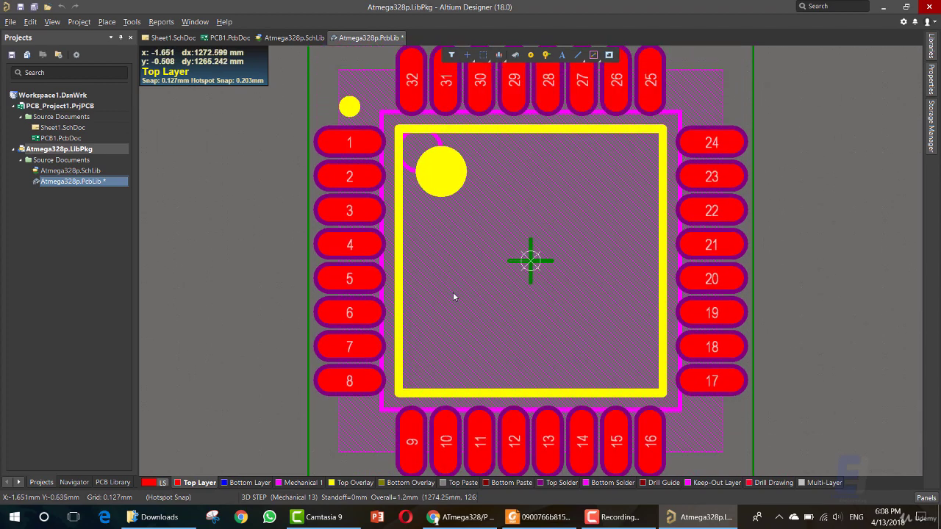
{"action": "scroll", "coordinate": [450, 292], "scroll_direction": "down", "scroll_amount": 3, "text": "ctrl"}
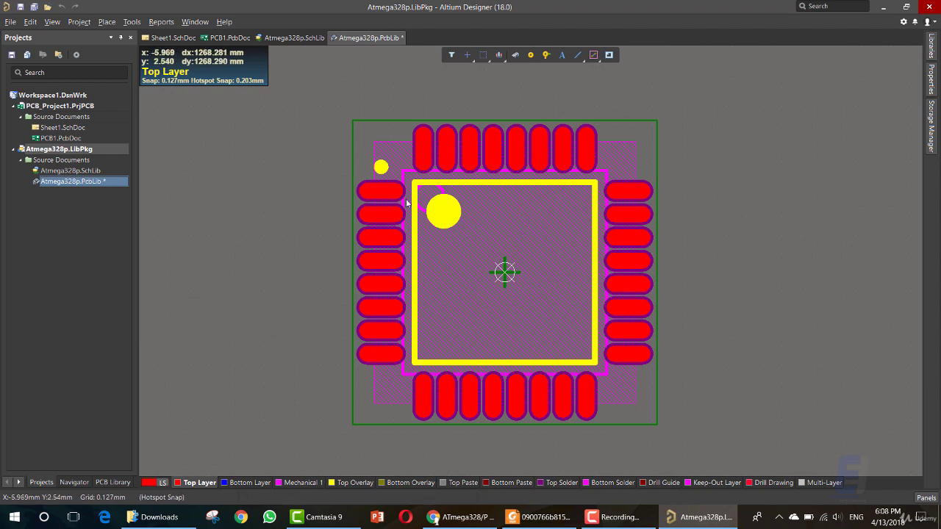
Switch to Mechanical 1 and save Atmega328p.PcbLib, dismissing the warning
{"action": "left_click", "coordinate": [515, 55]}
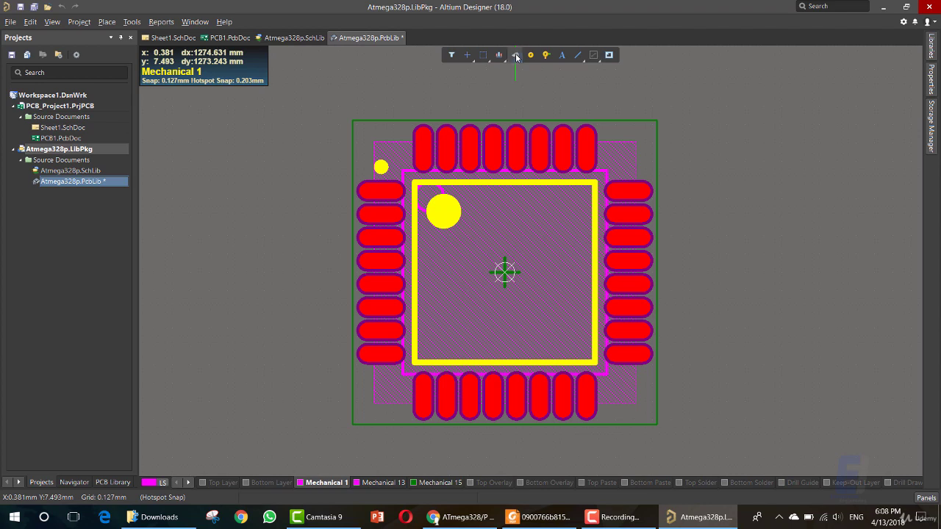
{"action": "left_click", "coordinate": [381, 167]}
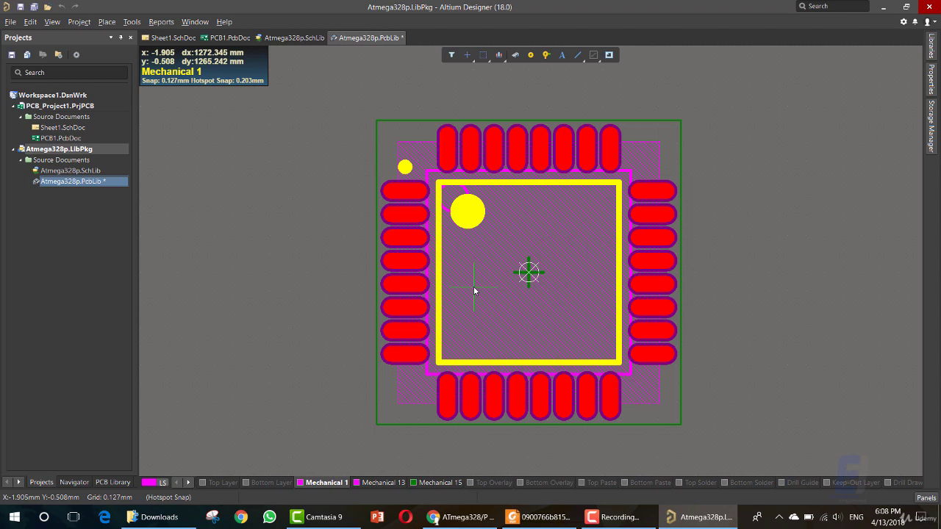
{"action": "key", "text": "ctrl+s"}
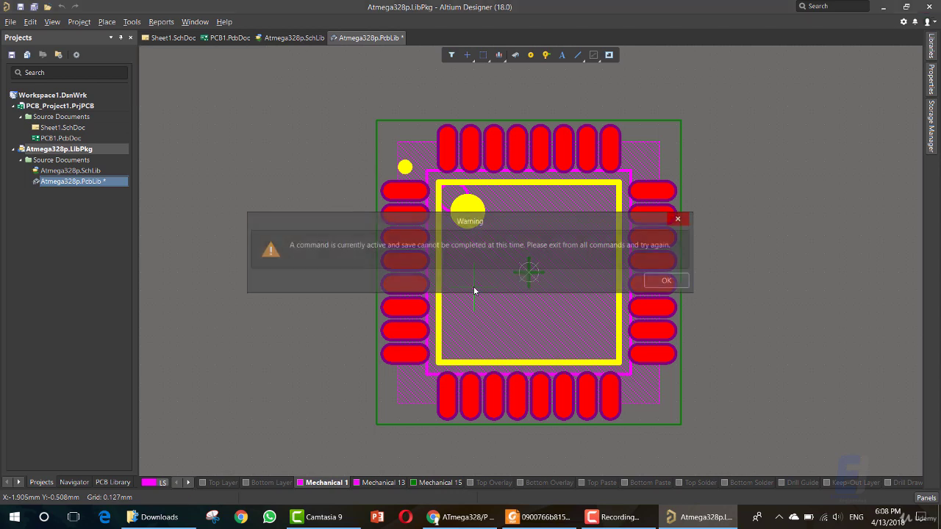
{"action": "left_click", "coordinate": [666, 283]}
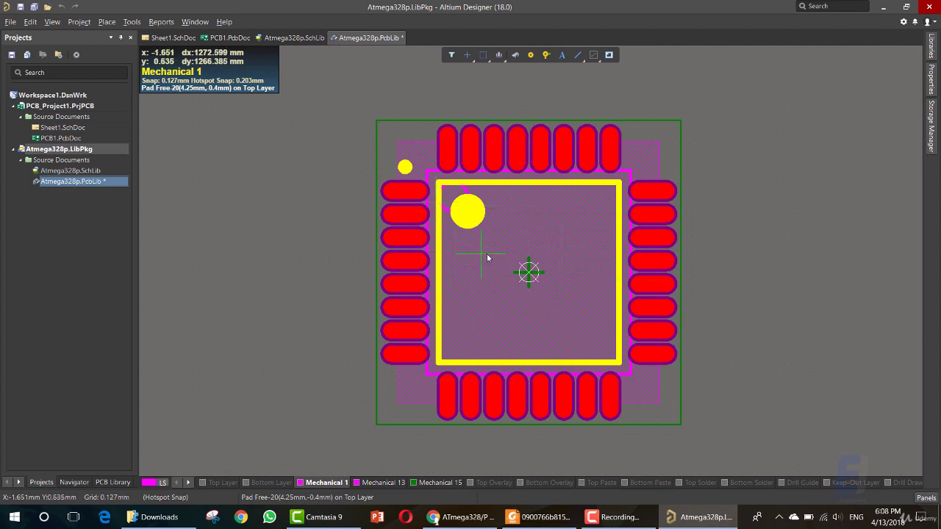